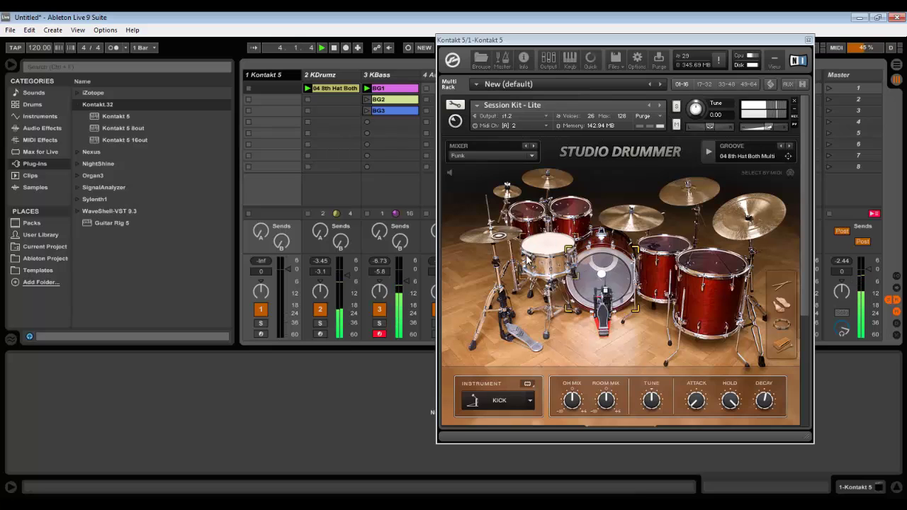
Inspect the demo's Kontakt window and the 04 8th Hat Both and BG1 clip notes.
{"action": "left_click", "coordinate": [482, 267]}
{"action": "scroll", "coordinate": [485, 267], "scroll_direction": "down", "scroll_amount": 4}
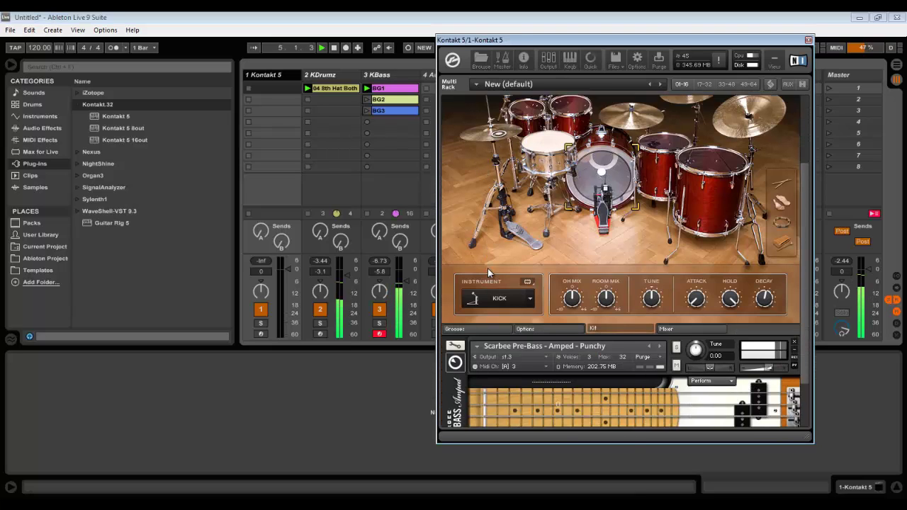
{"action": "scroll", "coordinate": [488, 274], "scroll_direction": "up", "scroll_amount": 1}
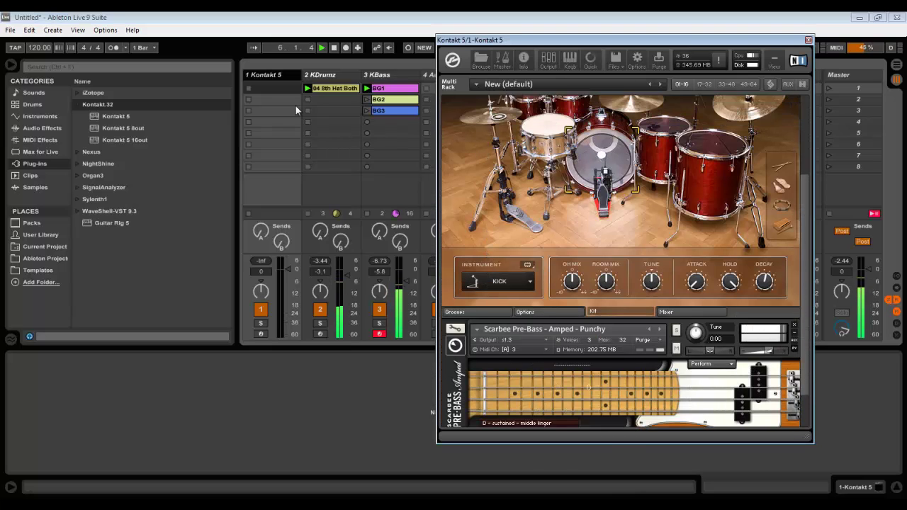
{"action": "left_click", "coordinate": [268, 74]}
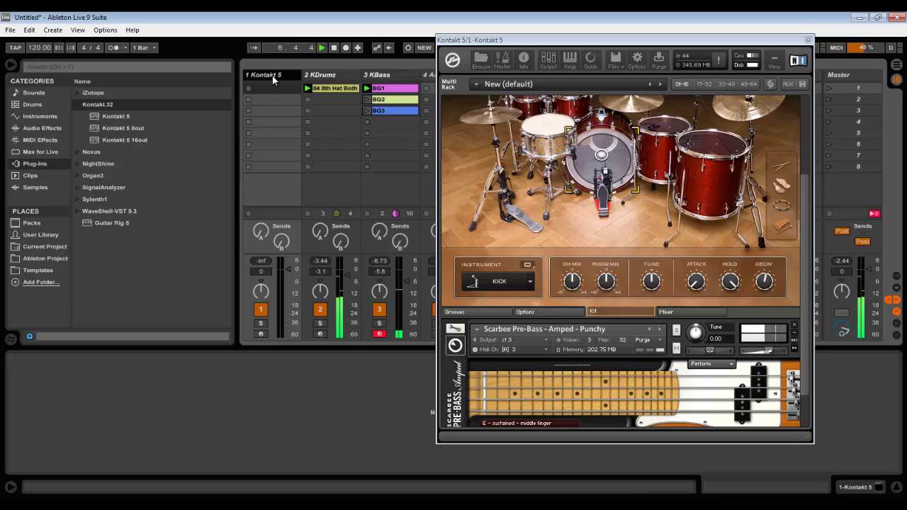
{"action": "double_click", "coordinate": [326, 87]}
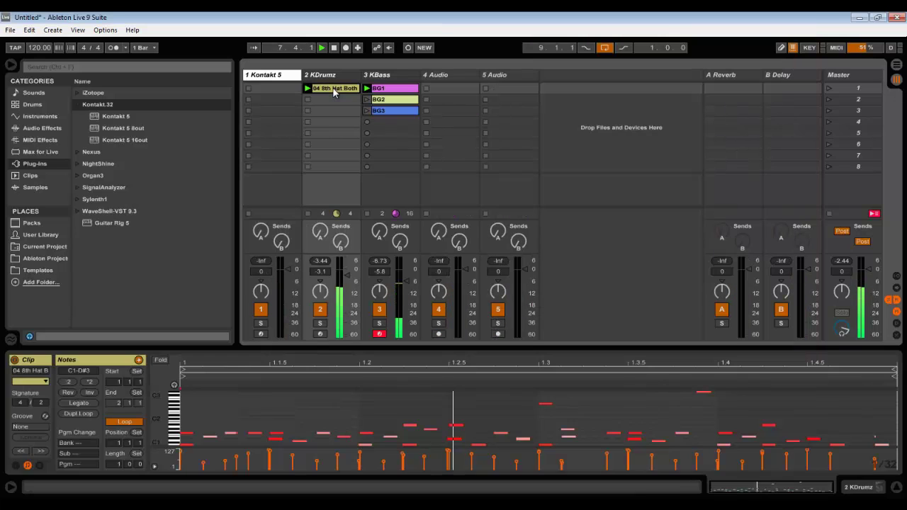
{"action": "left_click", "coordinate": [375, 88]}
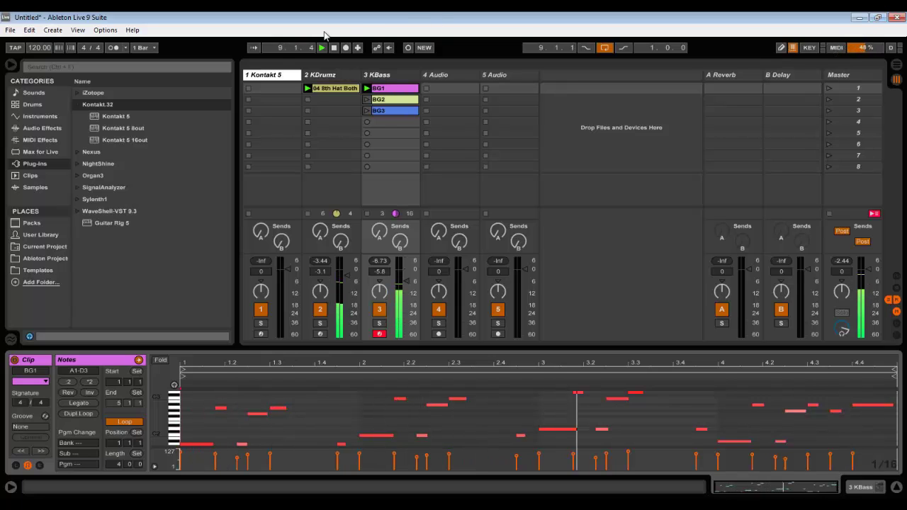
{"action": "left_click", "coordinate": [266, 75]}
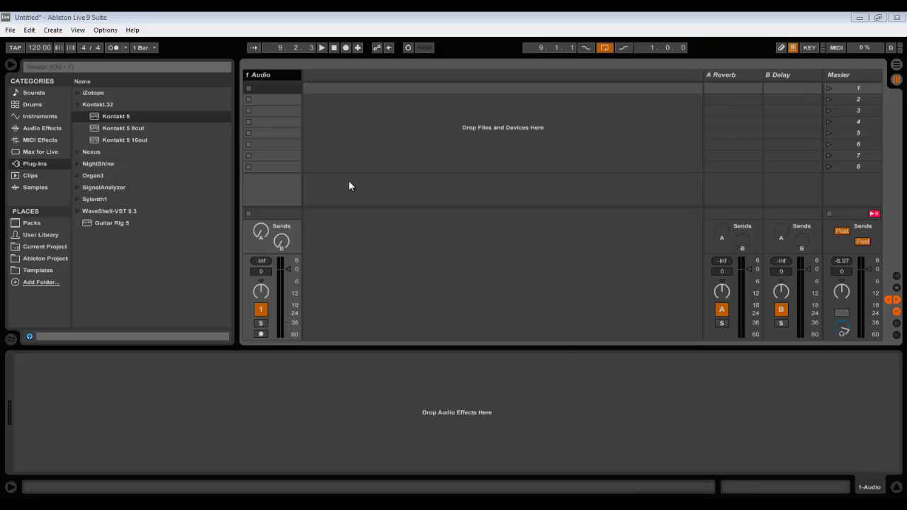
Add three MIDI tracks and delete the original 1 Audio track.
{"action": "left_click", "coordinate": [341, 128]}
{"action": "right_click", "coordinate": [283, 76]}
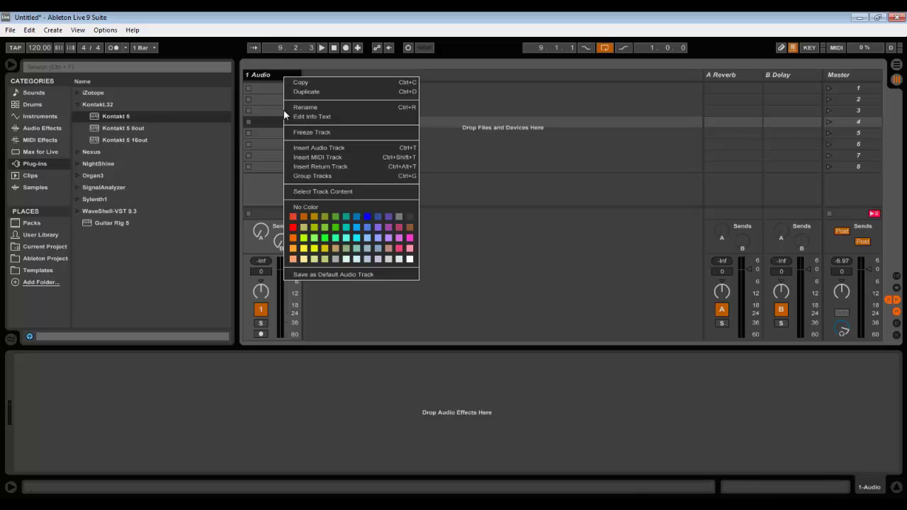
{"action": "left_click", "coordinate": [324, 158]}
{"action": "right_click", "coordinate": [336, 75]}
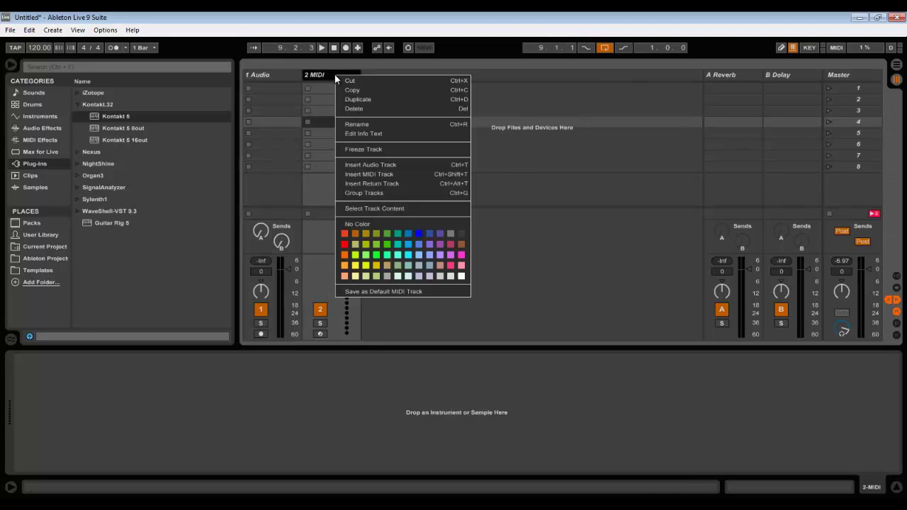
{"action": "left_click", "coordinate": [389, 175]}
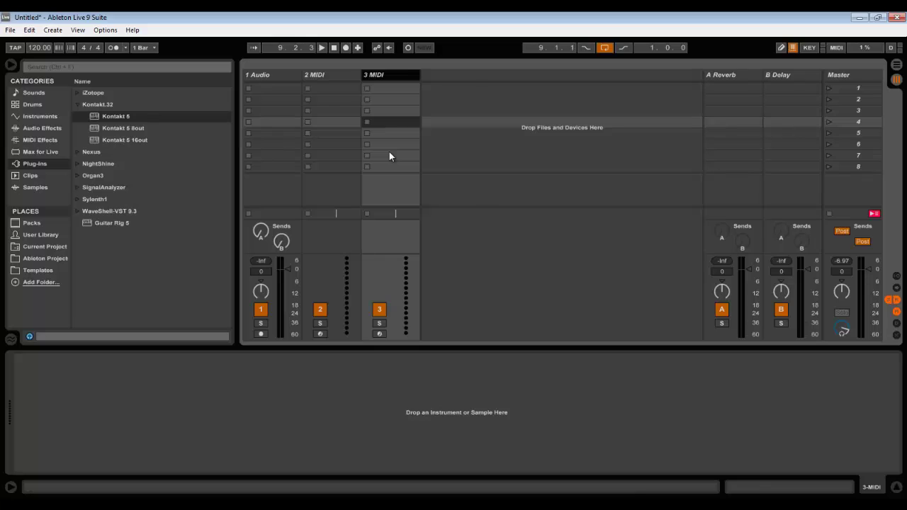
{"action": "key", "text": "ctrl+shift+t"}
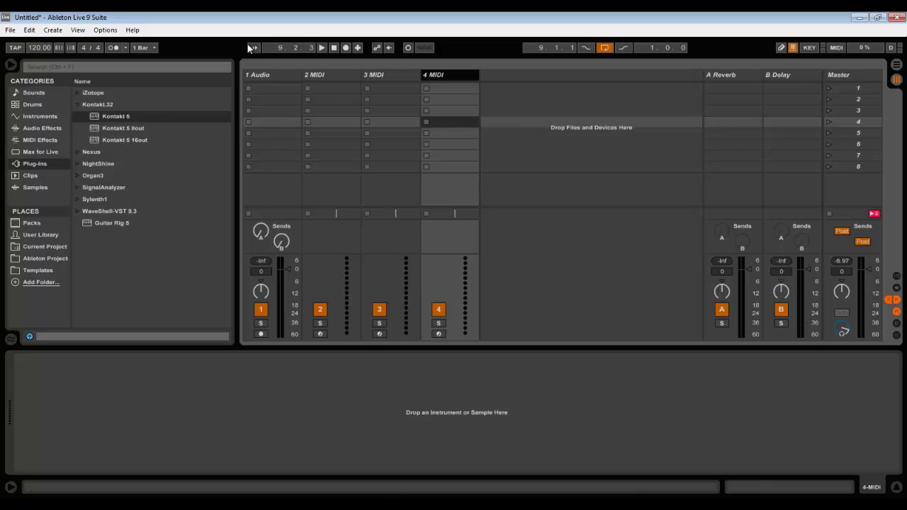
{"action": "left_click", "coordinate": [267, 75]}
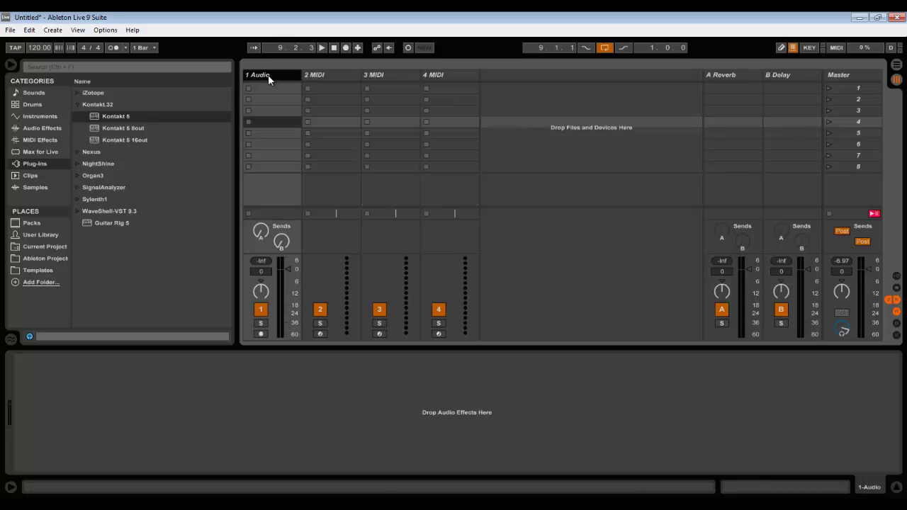
{"action": "key", "text": "Delete"}
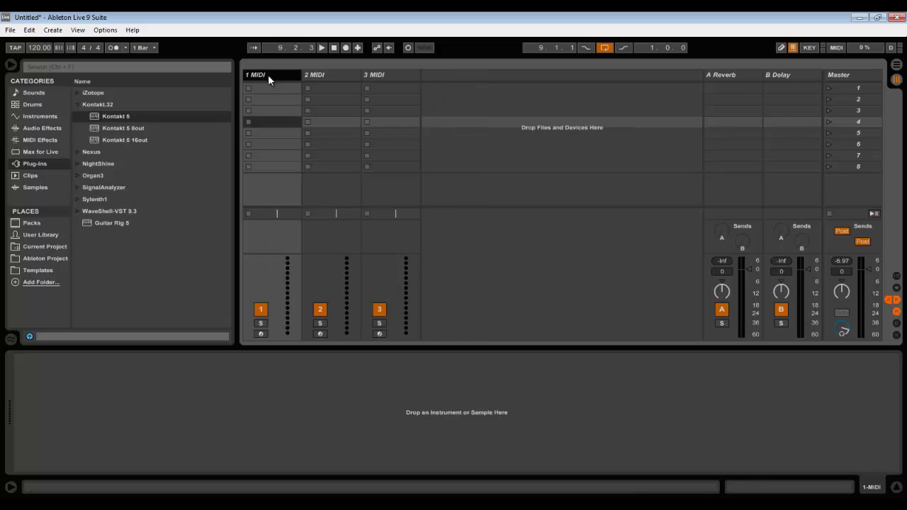
Load Kontakt 5 on track 1 with the Studio Drummer Stadium Kit - Lite.
{"action": "double_click", "coordinate": [117, 119]}
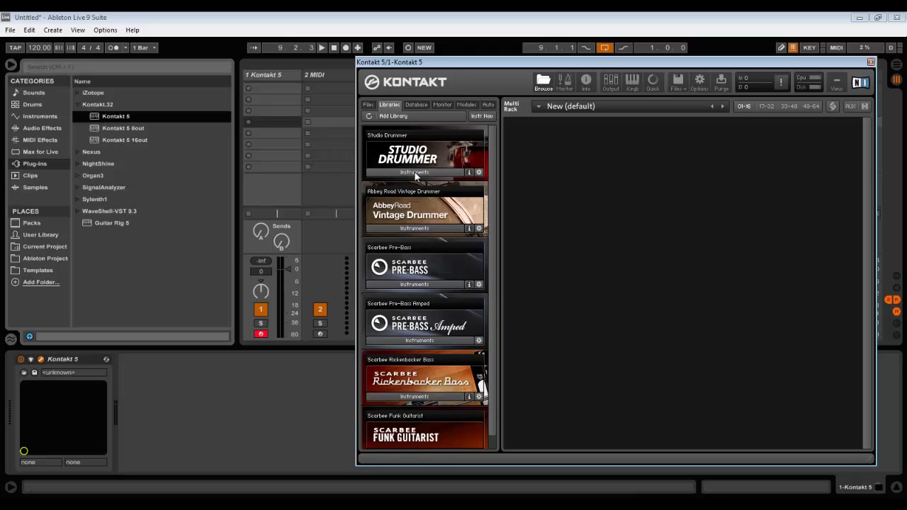
{"action": "left_click", "coordinate": [416, 173]}
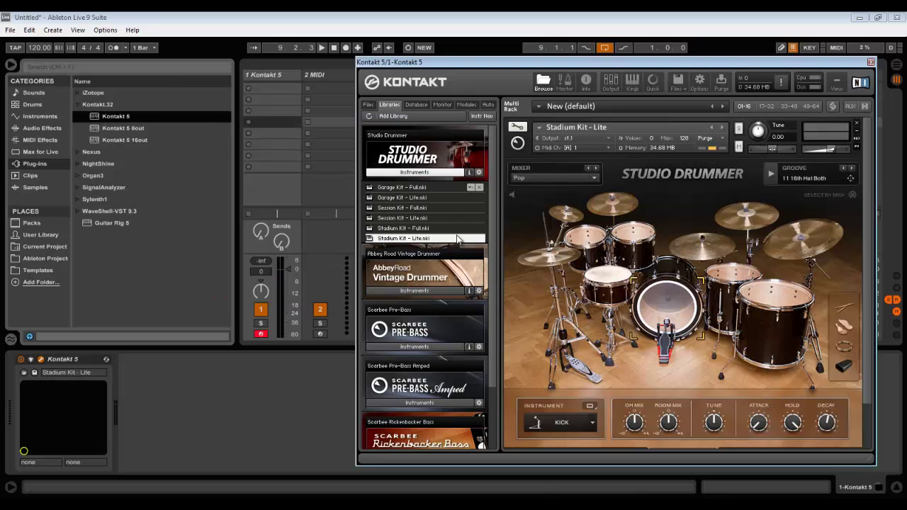
{"action": "left_click", "coordinate": [517, 143]}
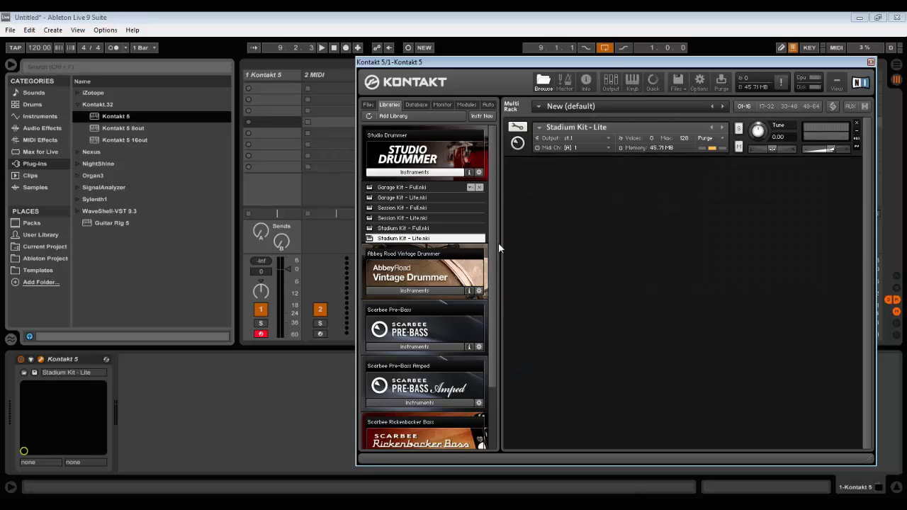
Load the Scarbee Pre-Bass - Amped - Punchy instrument into the same Kontakt instance.
{"action": "left_click", "coordinate": [447, 401]}
{"action": "scroll", "coordinate": [492, 374], "scroll_direction": "down", "scroll_amount": 2}
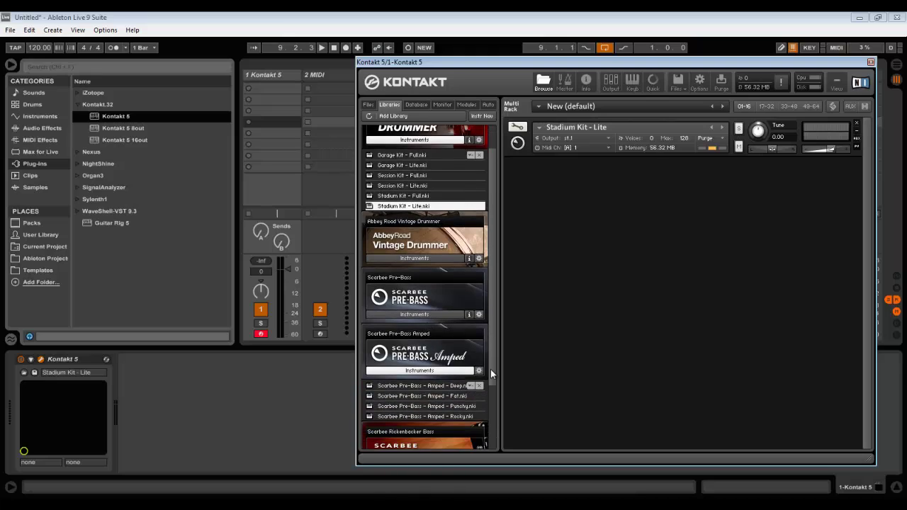
{"action": "double_click", "coordinate": [431, 408]}
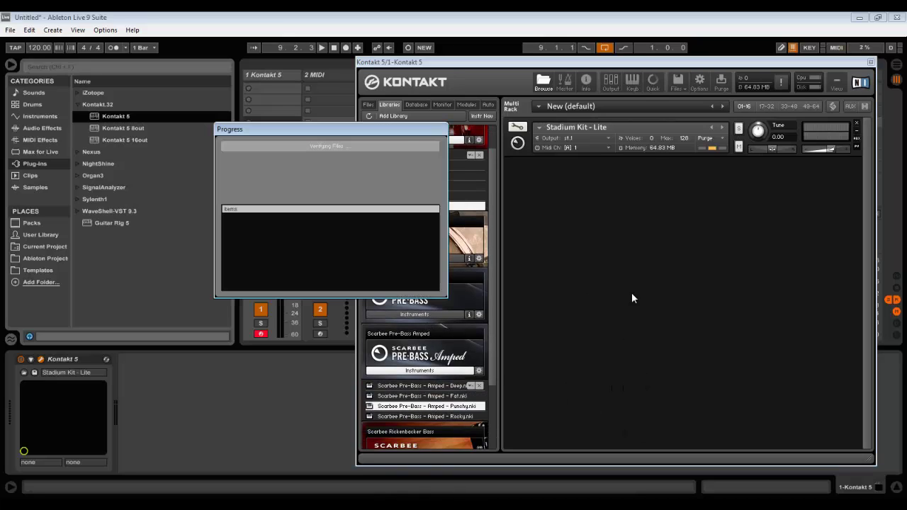
Rename the second MIDI track to Drumz and the third to Bass.
{"action": "left_click", "coordinate": [325, 76]}
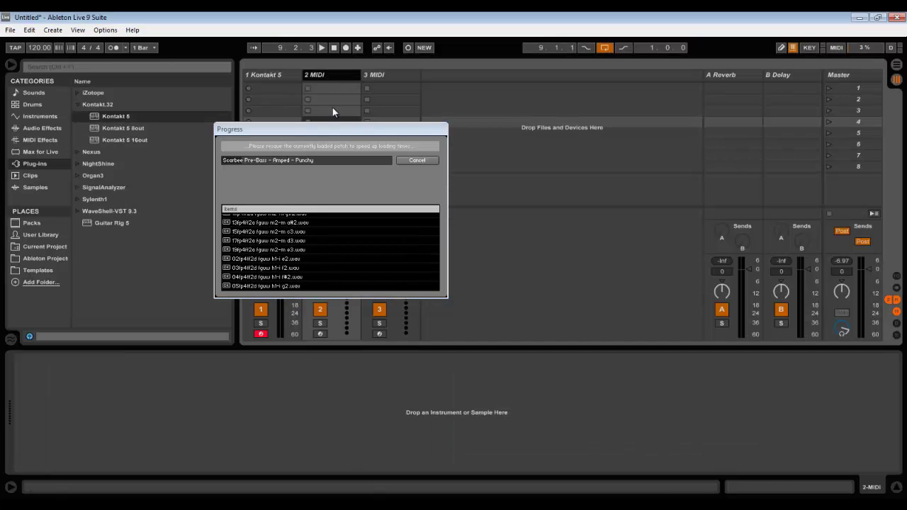
{"action": "left_click_drag", "start_coordinate": [345, 128], "coordinate": [589, 171]}
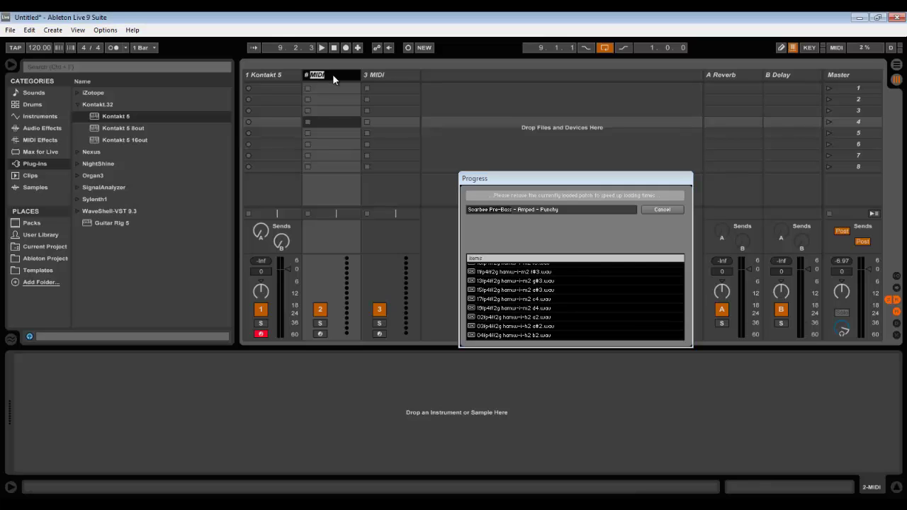
{"action": "type", "text": "# Drumz"}
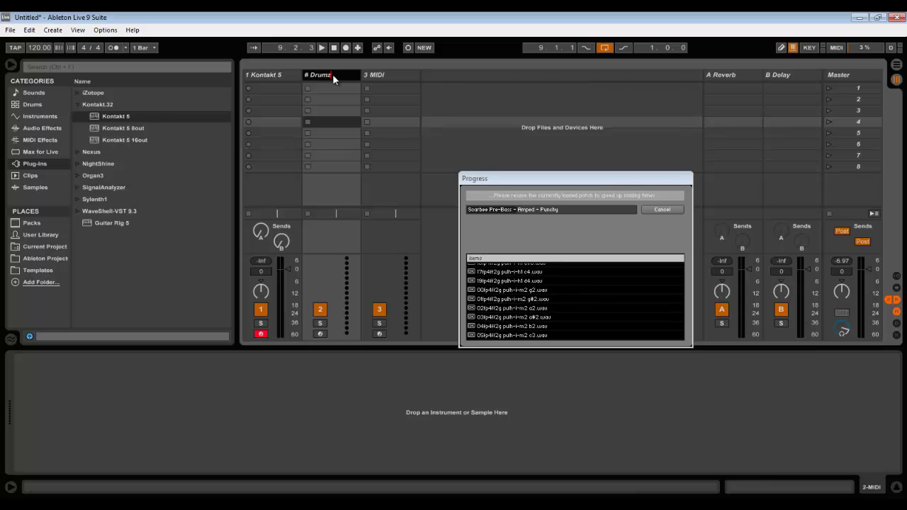
{"action": "key", "text": "Return"}
{"action": "key", "text": "Right"}
{"action": "key", "text": "ctrl+r"}
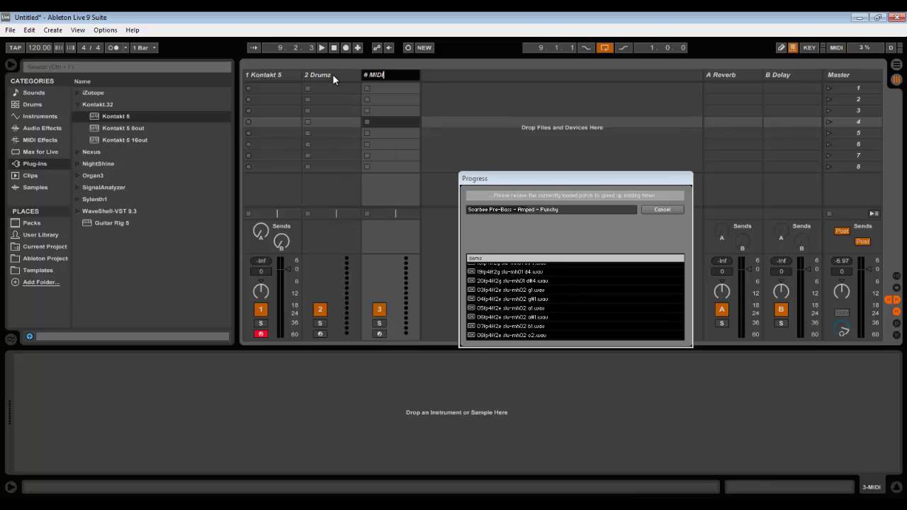
{"action": "type", "text": "Bass"}
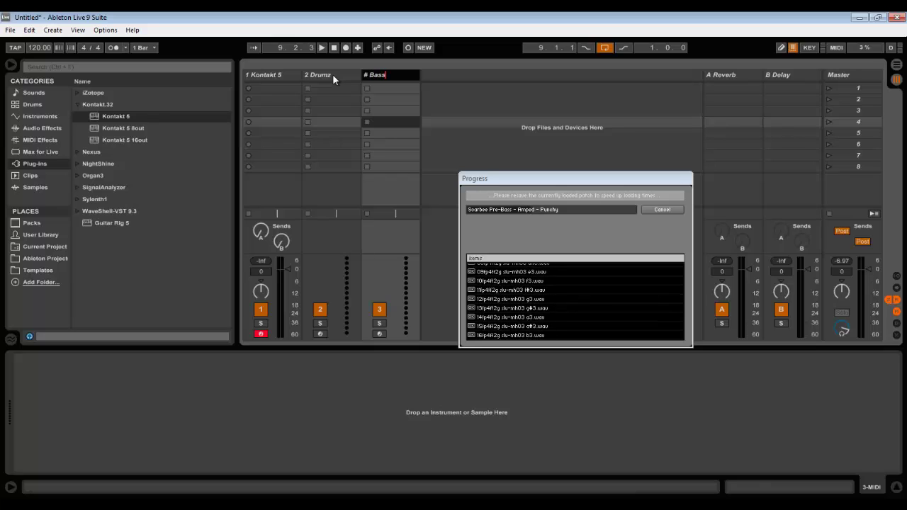
{"action": "key", "text": "Return"}
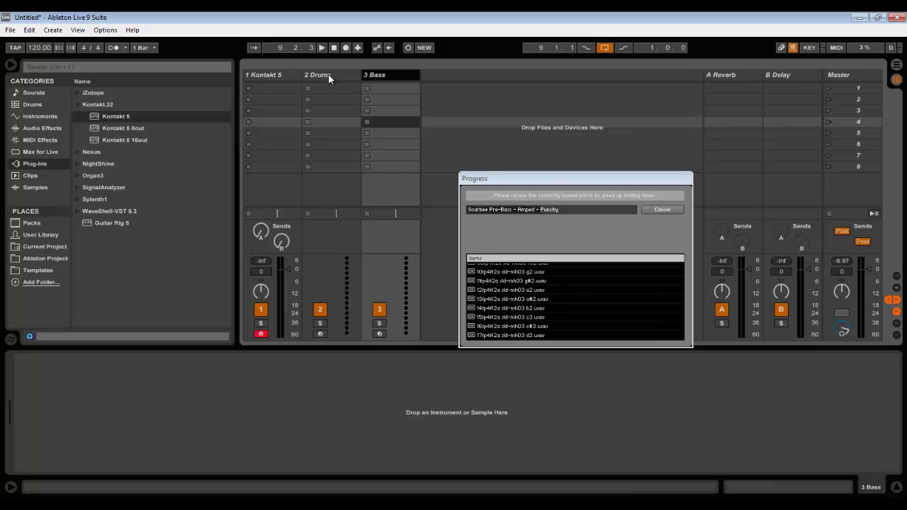
Colour the Bass track yellow and bring back the Kontakt instance on track 1.
{"action": "left_click", "coordinate": [328, 74]}
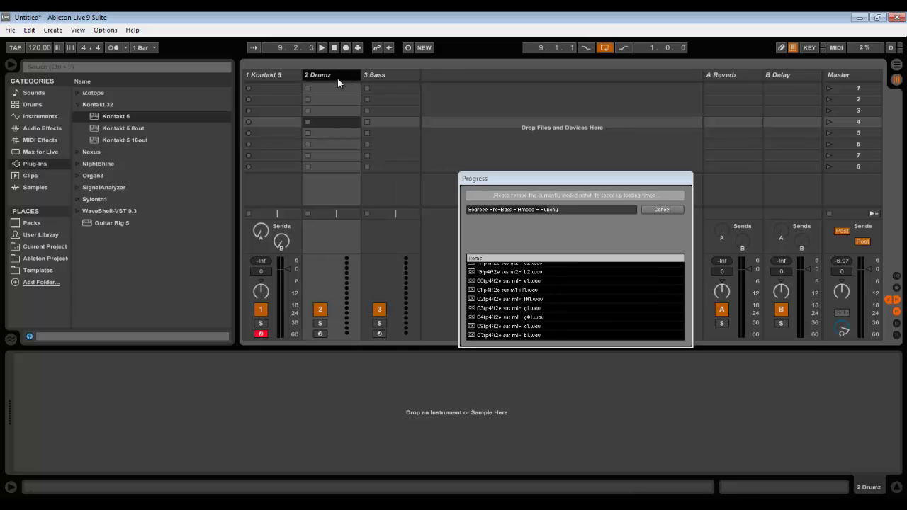
{"action": "right_click", "coordinate": [338, 75]}
{"action": "left_click", "coordinate": [377, 90]}
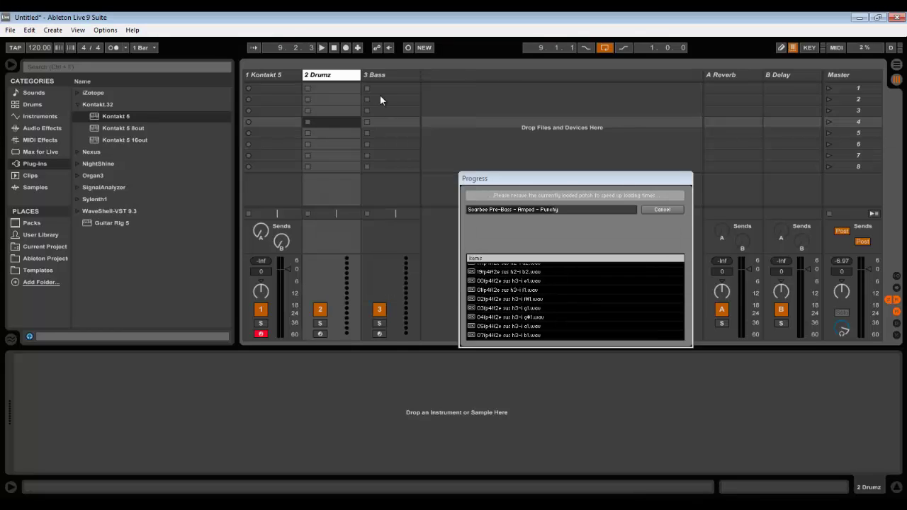
{"action": "left_click", "coordinate": [387, 73]}
{"action": "right_click", "coordinate": [389, 74]}
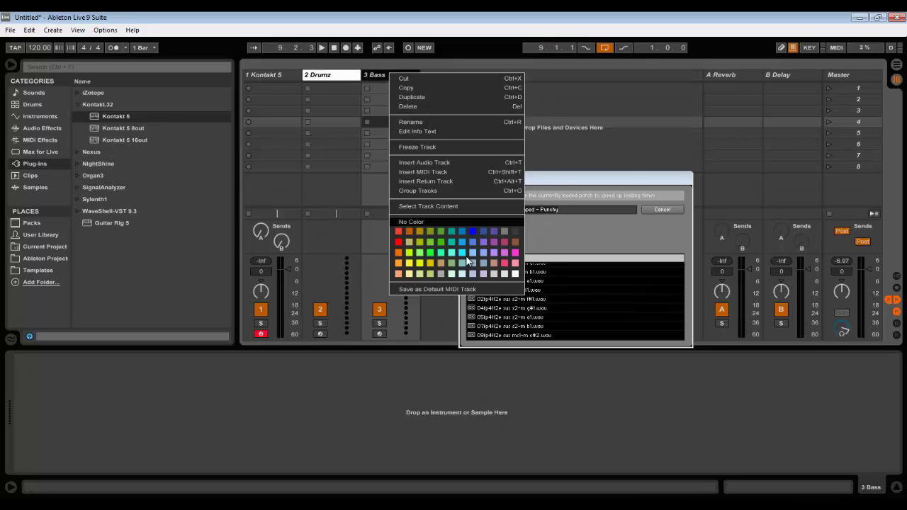
{"action": "left_click", "coordinate": [408, 264]}
{"action": "left_click", "coordinate": [281, 75]}
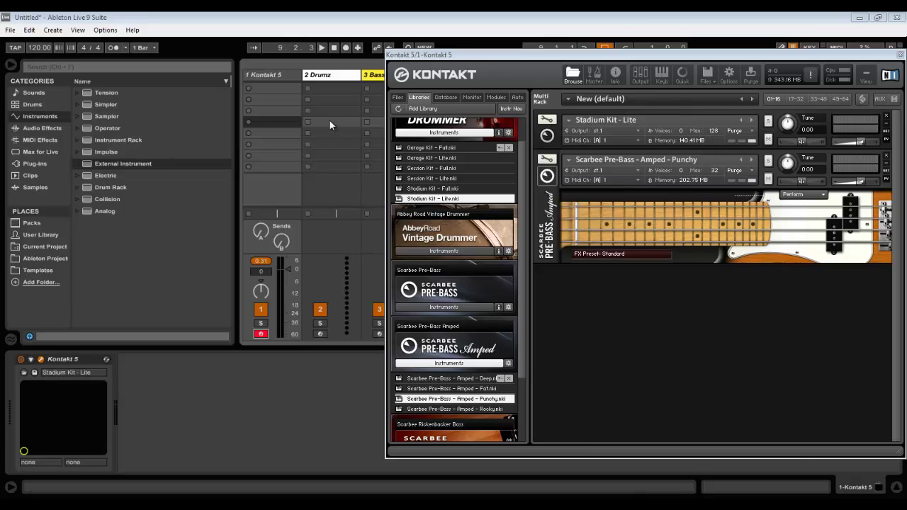
Show Kontakt's Outputs mixer and bring up the Add Channels settings.
{"action": "left_click", "coordinate": [639, 74]}
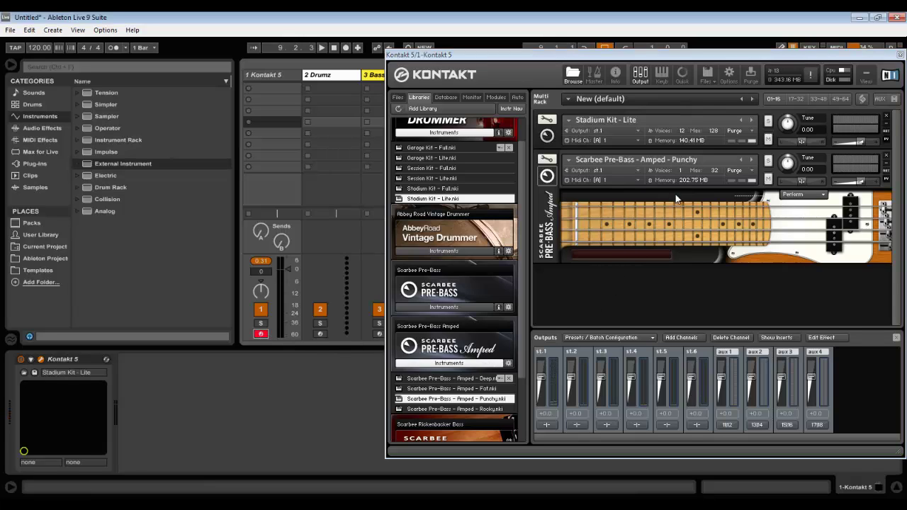
{"action": "left_click", "coordinate": [691, 338]}
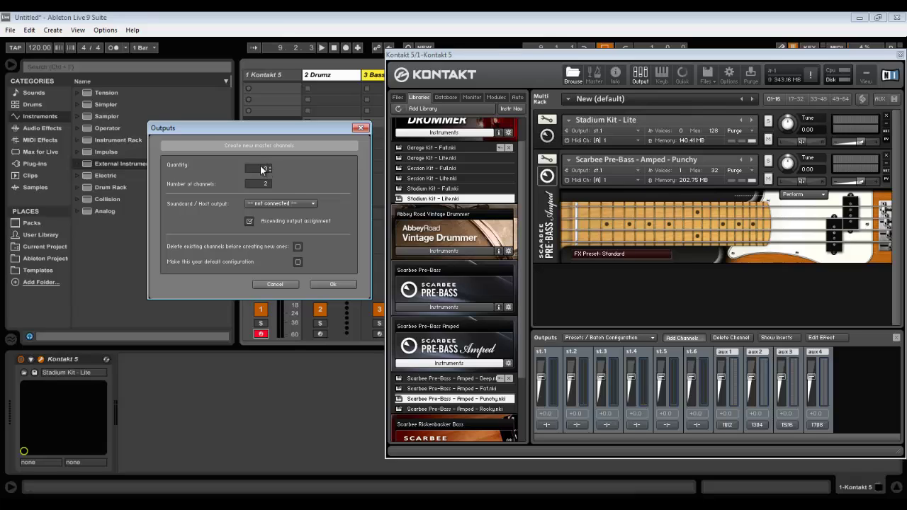
Create eight stereo outputs st.1–st.8 starting at host output Kt. st.1, replacing existing channels.
{"action": "left_click_drag", "start_coordinate": [260, 164], "coordinate": [258, 159]}
{"action": "left_click", "coordinate": [285, 202]}
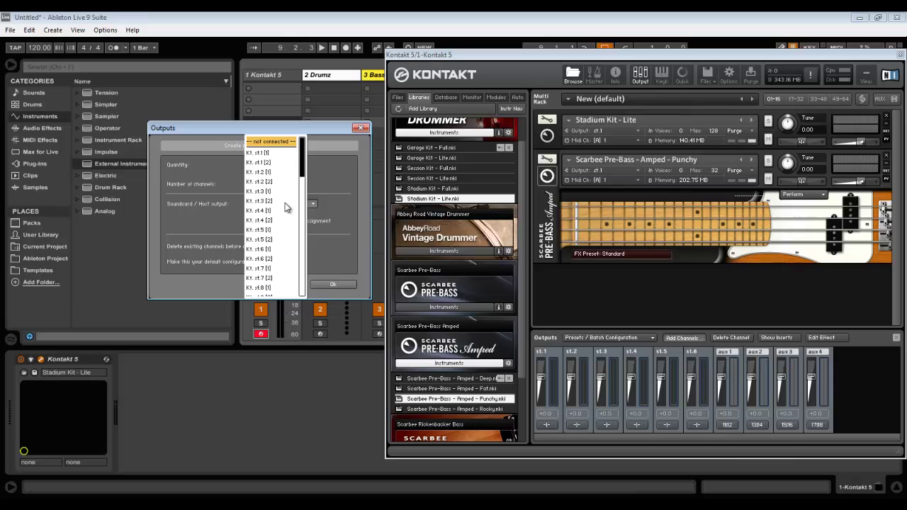
{"action": "left_click", "coordinate": [259, 154]}
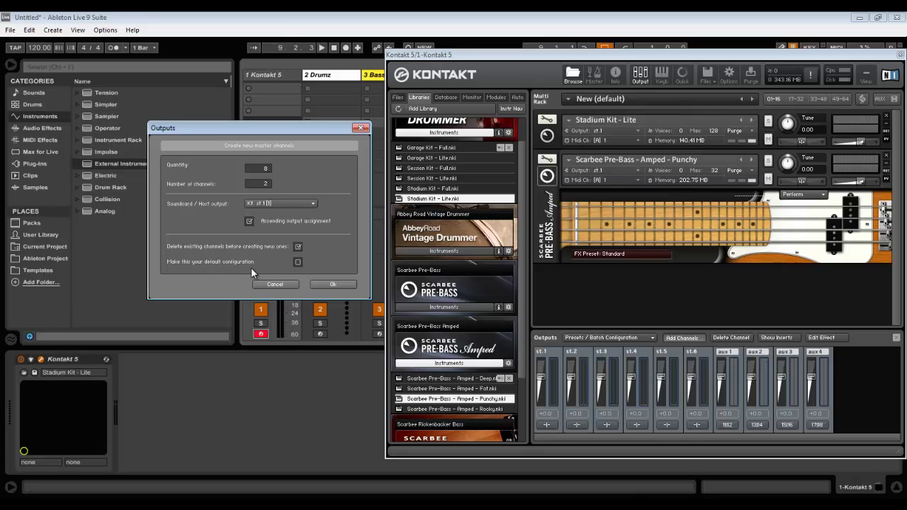
{"action": "left_click", "coordinate": [337, 284]}
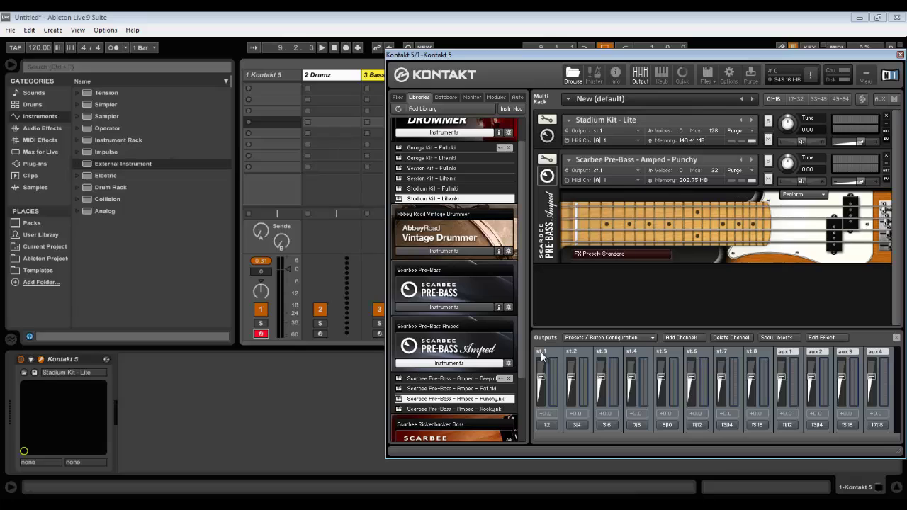
Route the Stadium Kit drums to output st.2 and the Pre-Bass to st.3.
{"action": "left_click", "coordinate": [639, 132]}
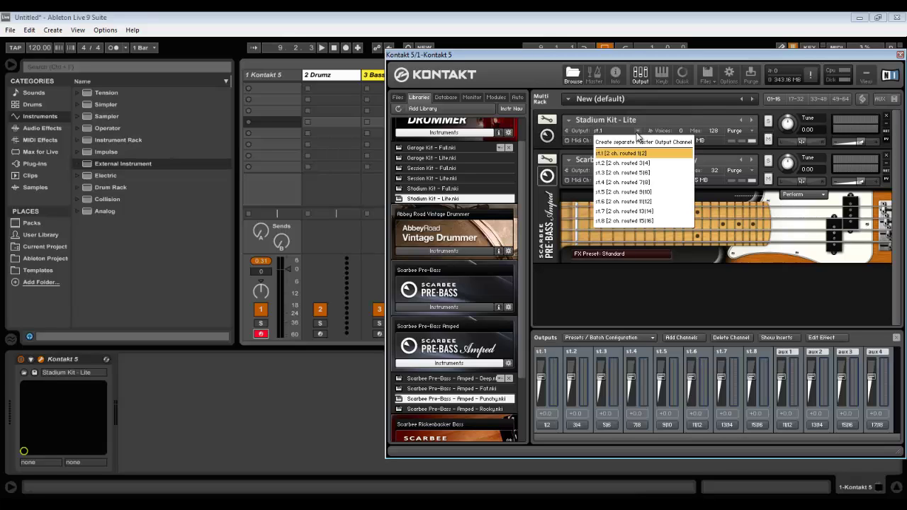
{"action": "left_click", "coordinate": [606, 164]}
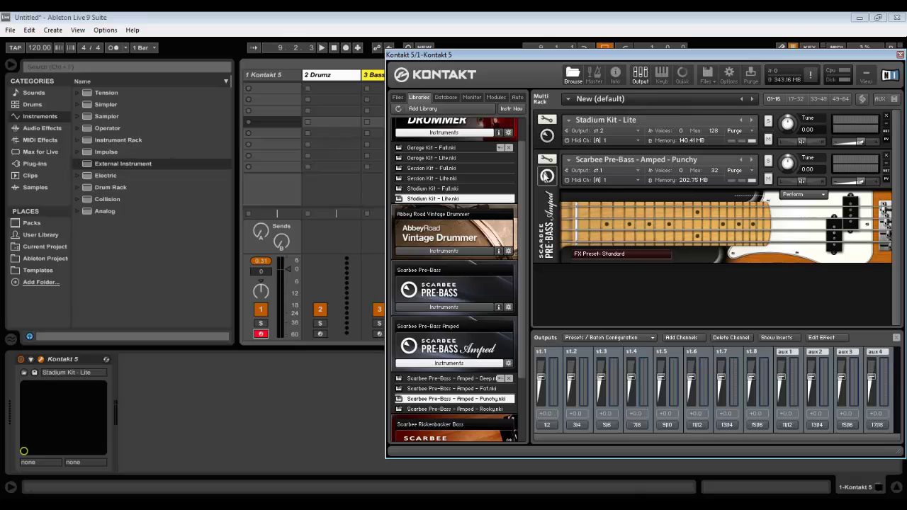
{"action": "left_click", "coordinate": [635, 170]}
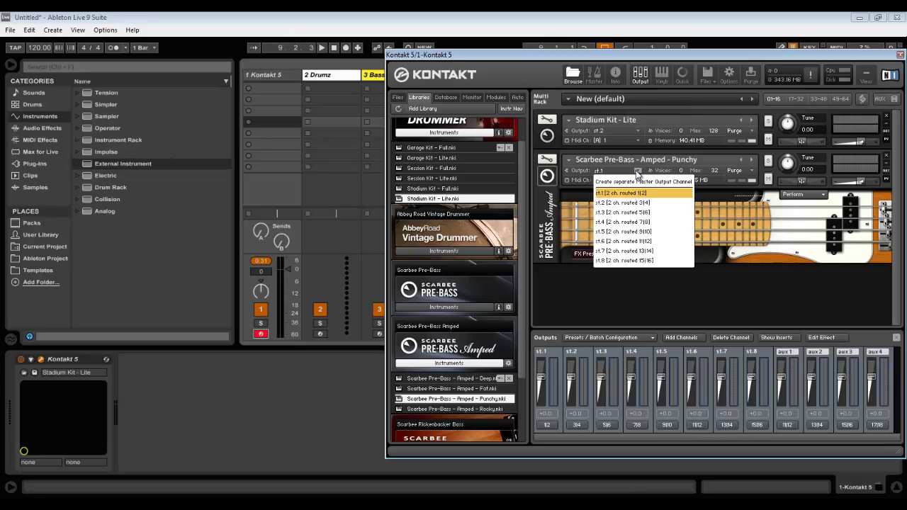
{"action": "left_click", "coordinate": [617, 213]}
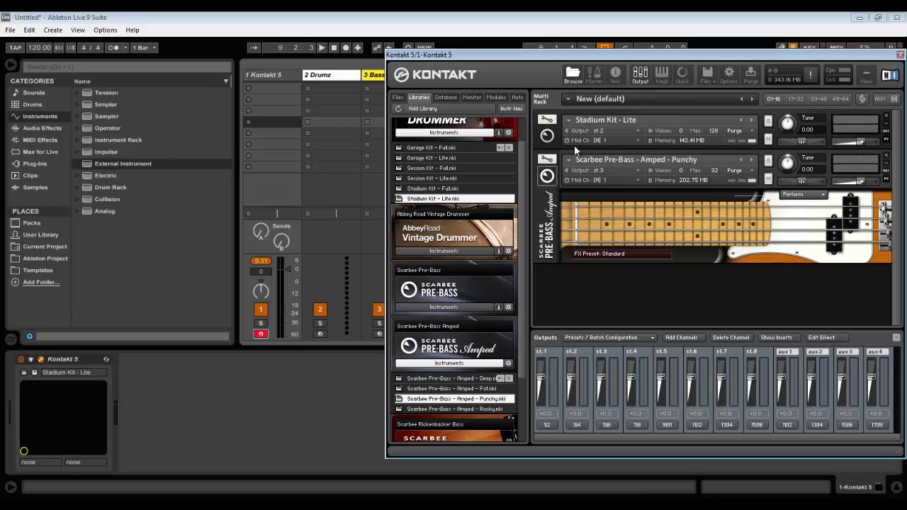
Set the Stadium Kit to MIDI channel 2 and the Scarbee bass to channel 3.
{"action": "left_click", "coordinate": [638, 140]}
{"action": "mouse_move", "coordinate": [640, 164]}
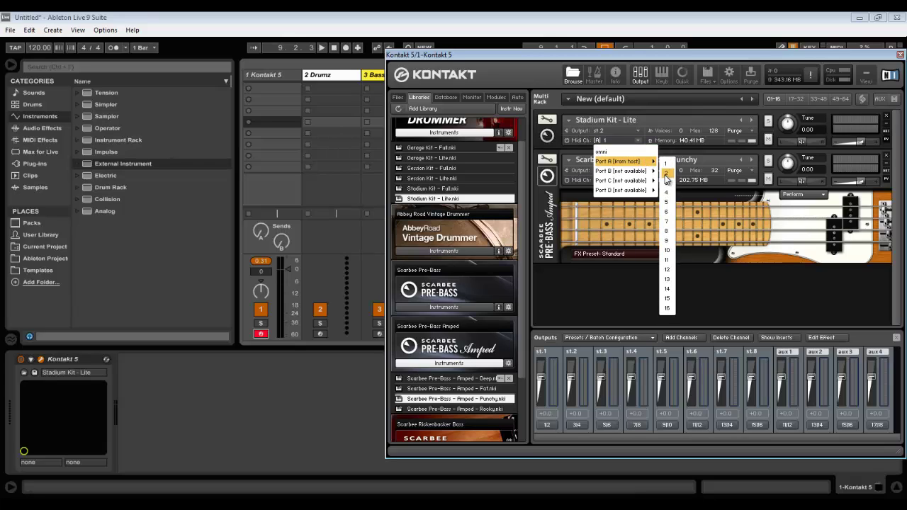
{"action": "left_click", "coordinate": [667, 173]}
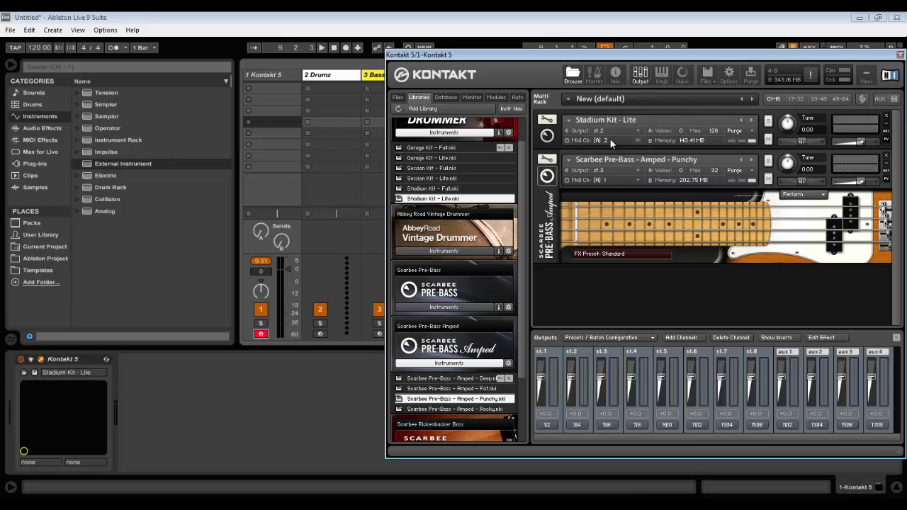
{"action": "left_click", "coordinate": [640, 179]}
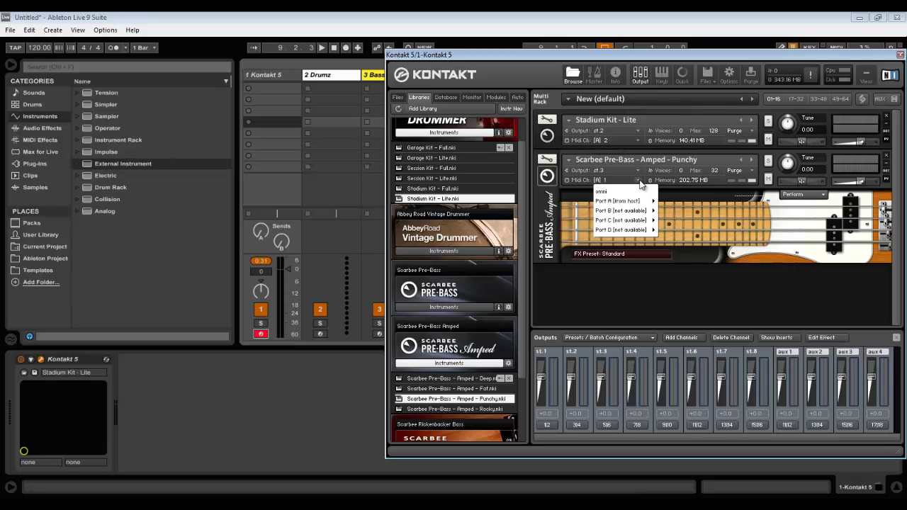
{"action": "mouse_move", "coordinate": [634, 201]}
{"action": "left_click", "coordinate": [667, 223]}
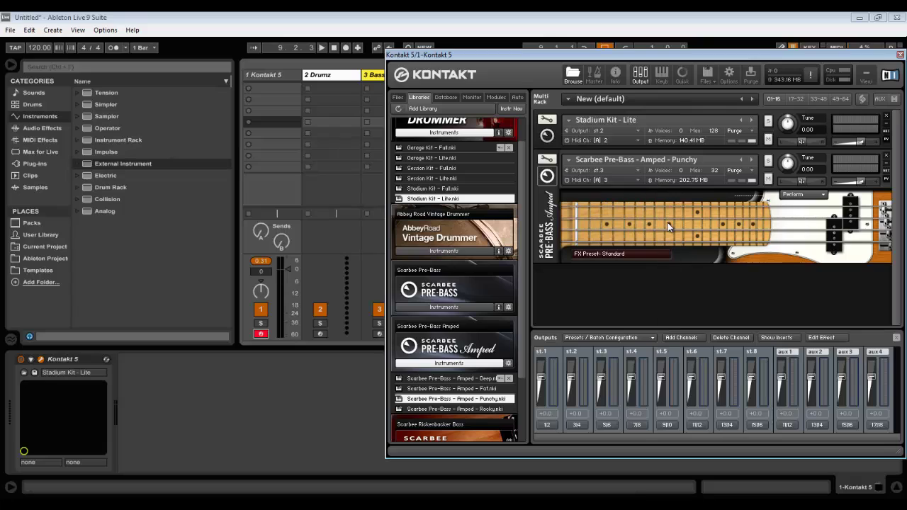
Close Kontakt and arm the 2 Drumz track for recording.
{"action": "left_click", "coordinate": [901, 54]}
{"action": "left_click", "coordinate": [334, 77]}
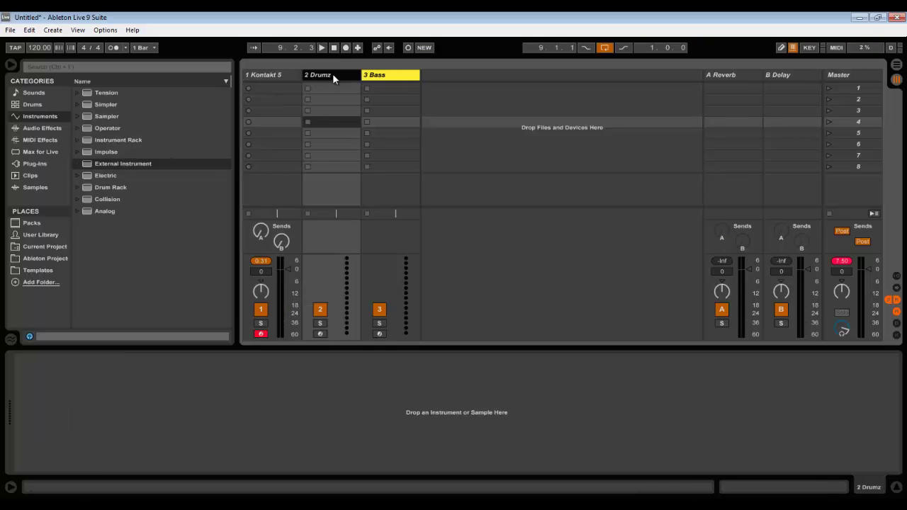
{"action": "left_click", "coordinate": [319, 334]}
With 2 Drumz armed, add an External Instrument device to the Drumz track.
{"action": "left_click", "coordinate": [379, 334]}
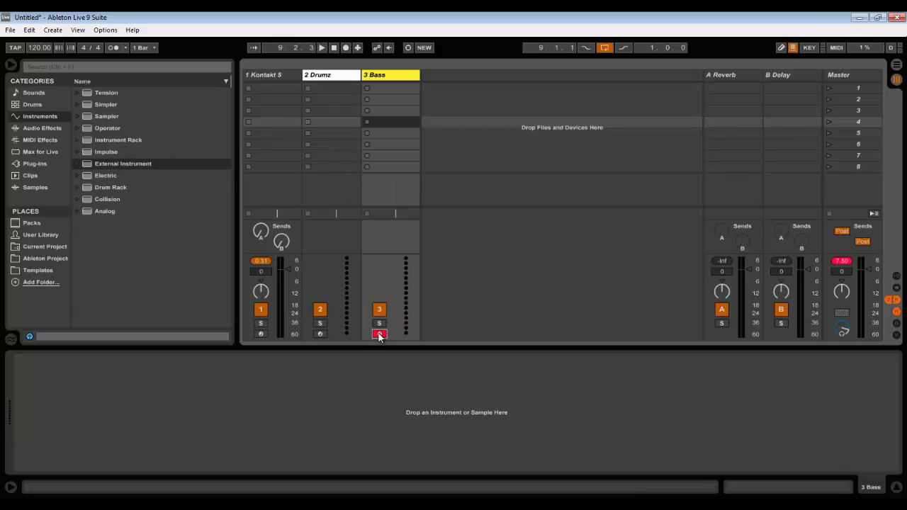
{"action": "left_click", "coordinate": [320, 334]}
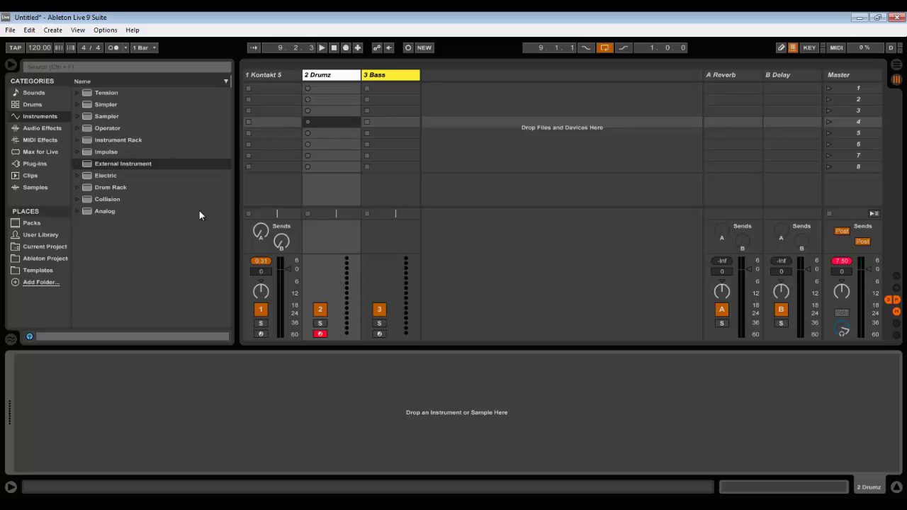
{"action": "left_click", "coordinate": [27, 117]}
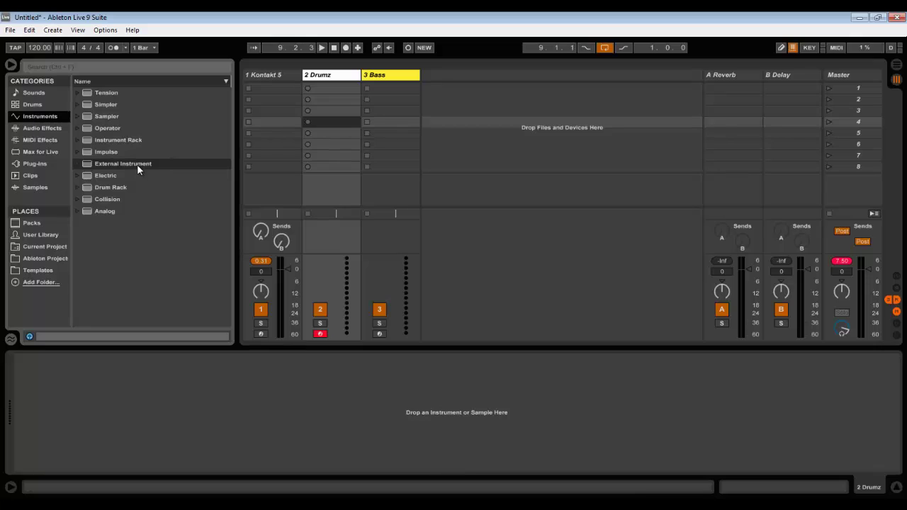
{"action": "mouse_move", "coordinate": [136, 164]}
{"action": "left_mouse_down"}
{"action": "mouse_move", "coordinate": [146, 206]}
{"action": "mouse_move", "coordinate": [116, 422]}
{"action": "left_mouse_up"}
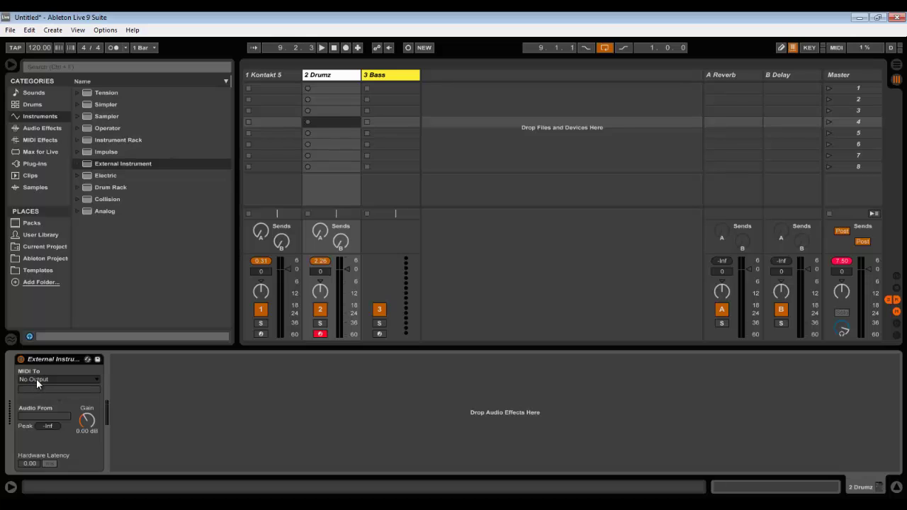
Send Drumz MIDI to 1-Kontakt 5 on channel 2, with audio returning from Kt. st.2.
{"action": "left_click", "coordinate": [36, 378]}
{"action": "left_click", "coordinate": [38, 404]}
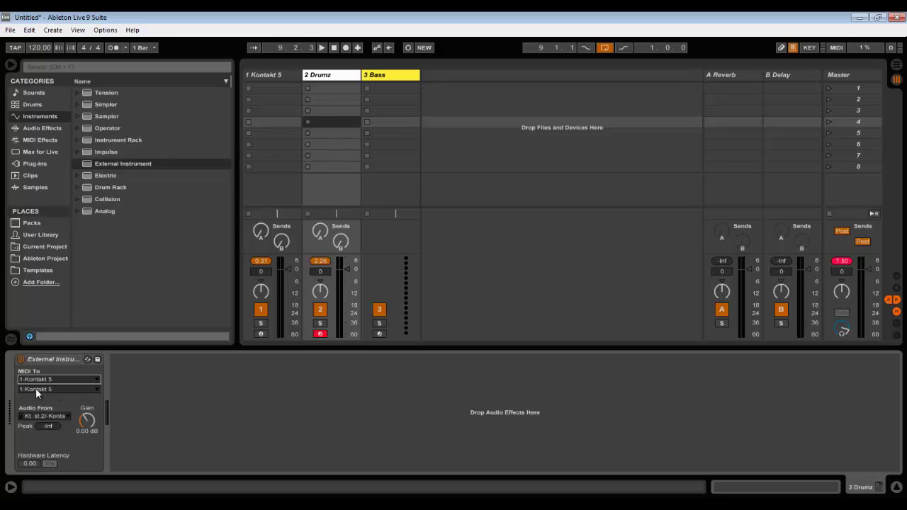
{"action": "left_click", "coordinate": [36, 387]}
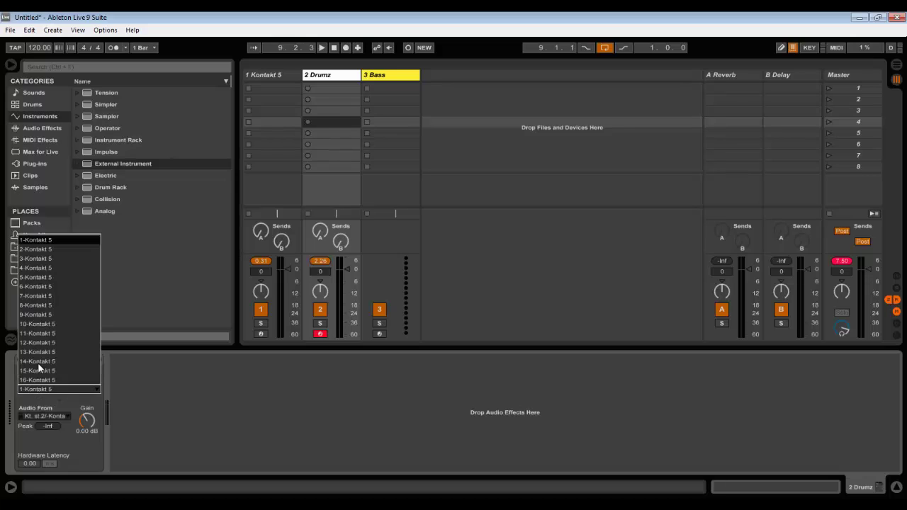
{"action": "left_click", "coordinate": [32, 250]}
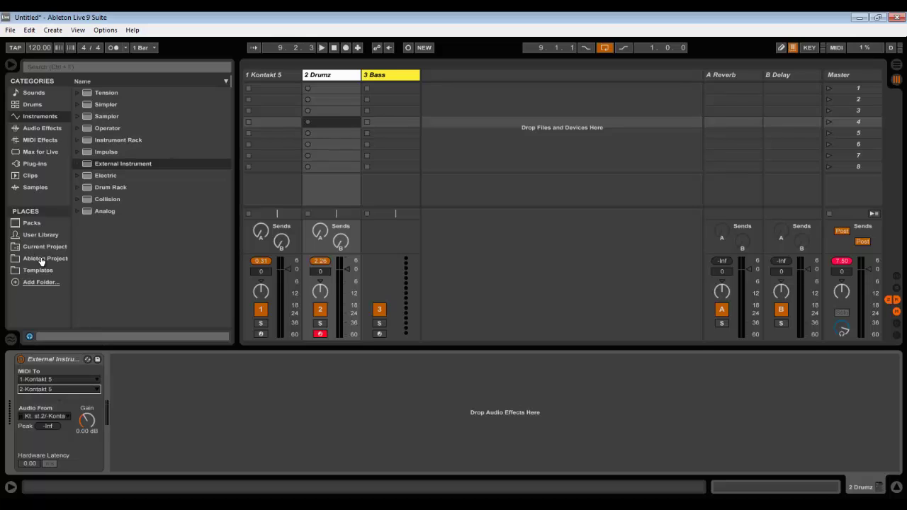
{"action": "left_click", "coordinate": [60, 417]}
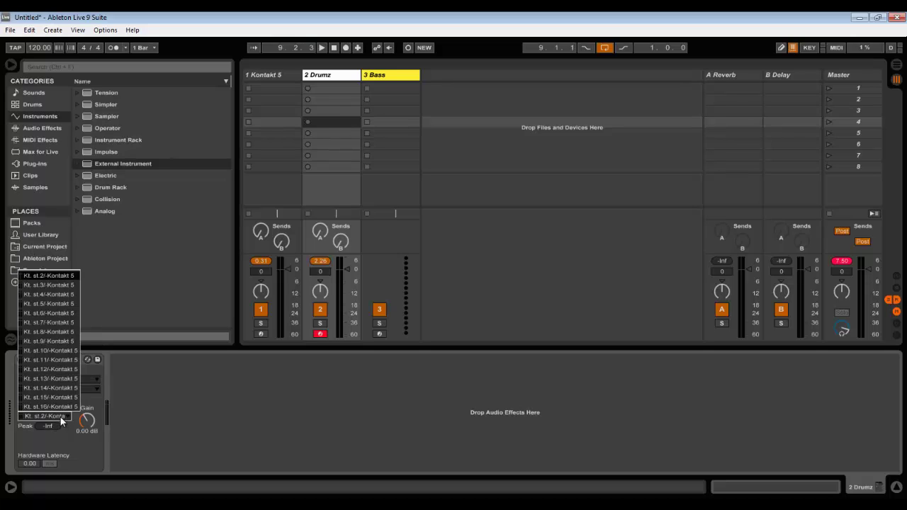
{"action": "left_click", "coordinate": [44, 274]}
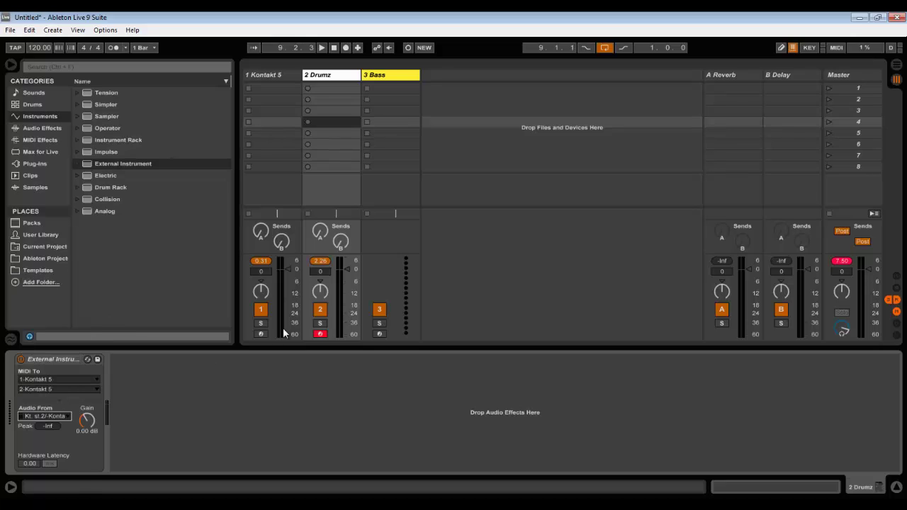
Add an External Instrument to 3 Bass that sends MIDI to Kontakt 5 channel 3 and returns audio from Kt. st.3.
{"action": "left_click", "coordinate": [398, 75]}
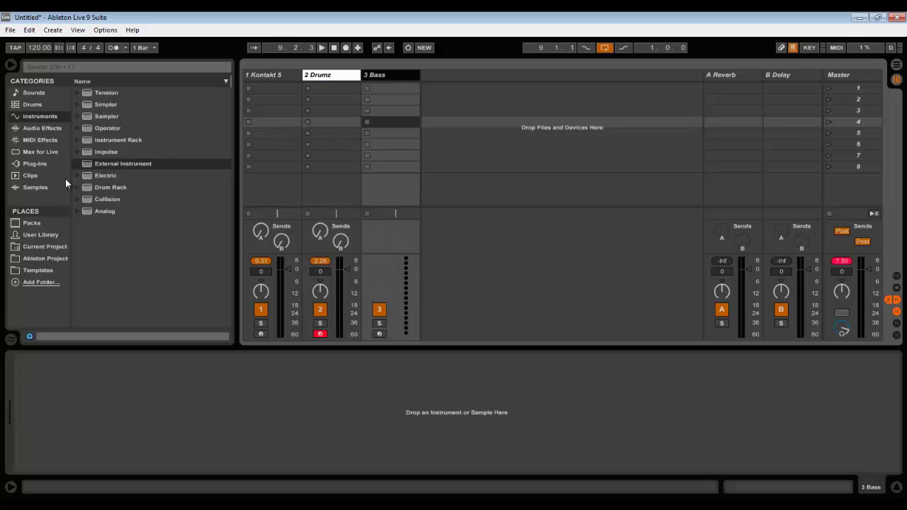
{"action": "left_click_drag", "start_coordinate": [131, 164], "coordinate": [131, 409]}
{"action": "left_click", "coordinate": [58, 378]}
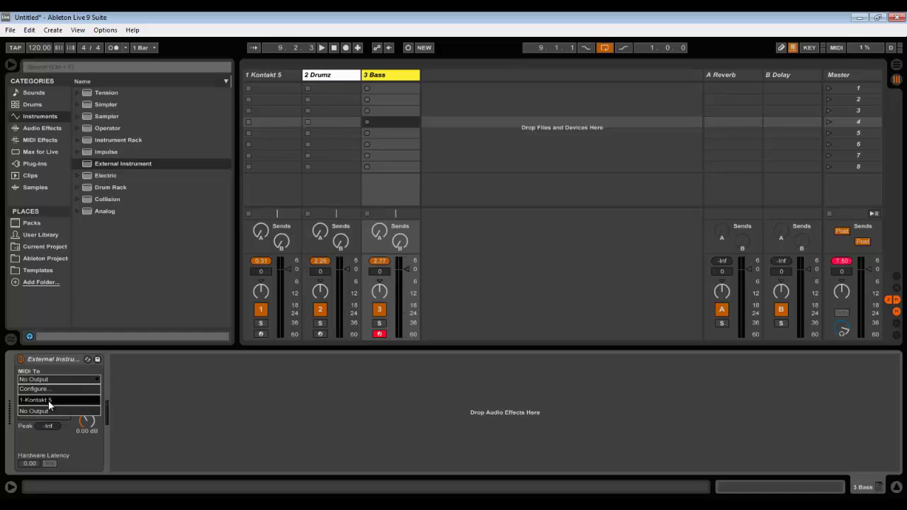
{"action": "left_click", "coordinate": [48, 401]}
{"action": "left_click", "coordinate": [45, 390]}
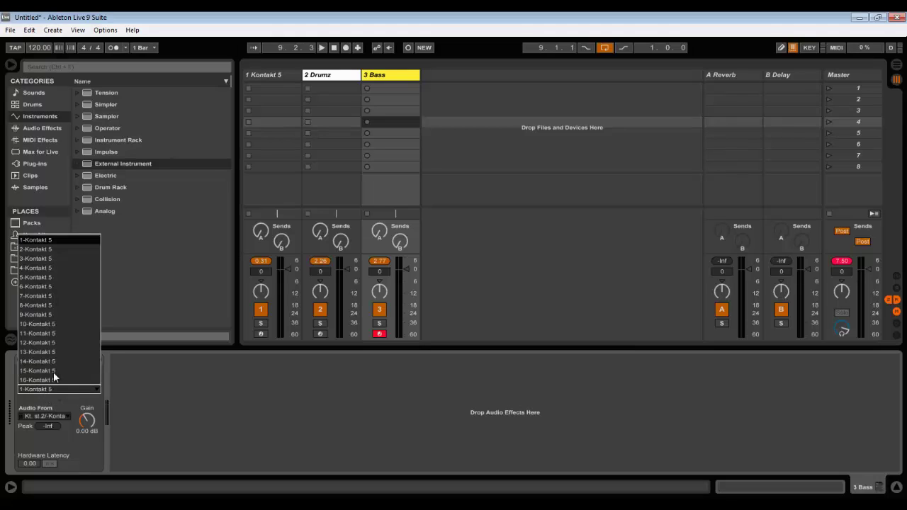
{"action": "left_click", "coordinate": [35, 258]}
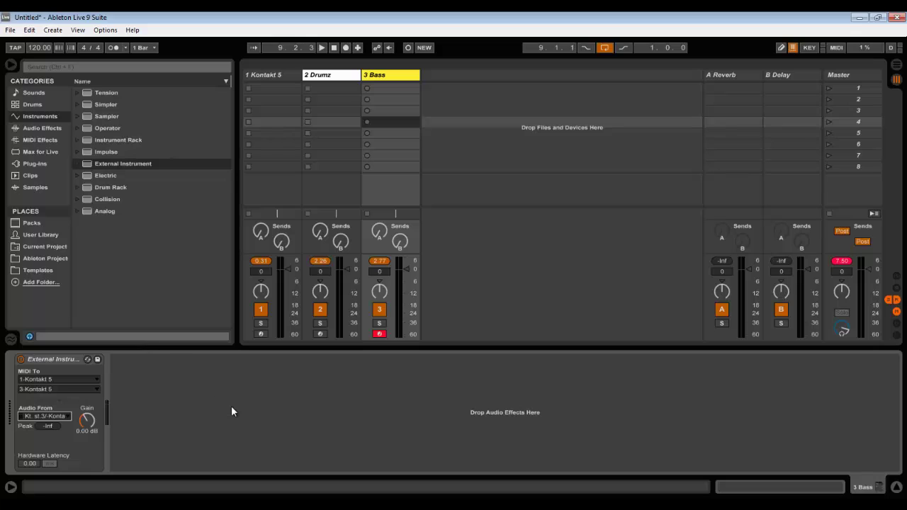
{"action": "left_click", "coordinate": [379, 333]}
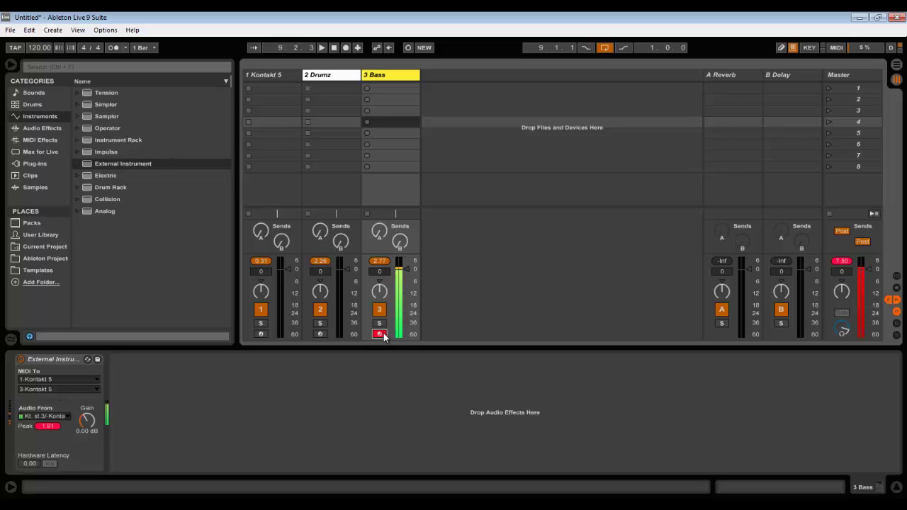
Open Kontakt's Studio Drummer and drop the '11 16th Hat Both' groove into the Drumz track's first slot.
{"action": "left_click", "coordinate": [322, 333]}
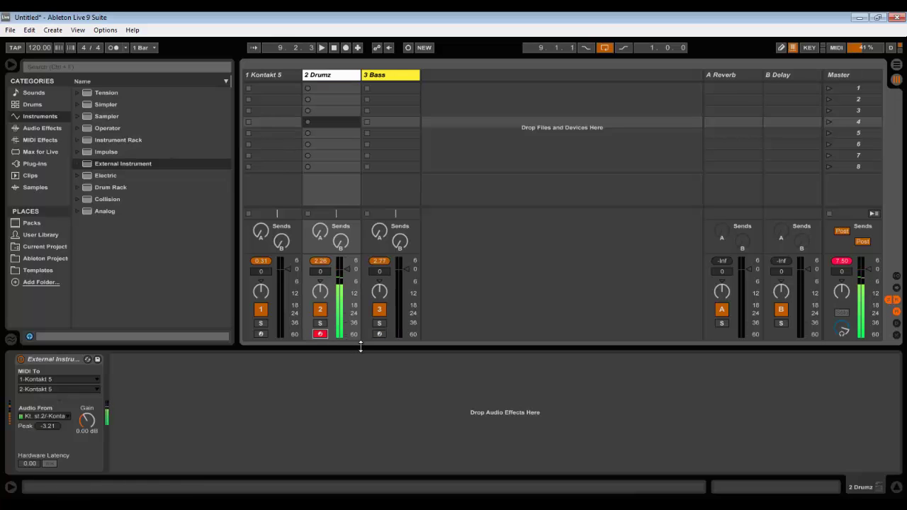
{"action": "left_click", "coordinate": [272, 74]}
{"action": "left_click", "coordinate": [41, 360]}
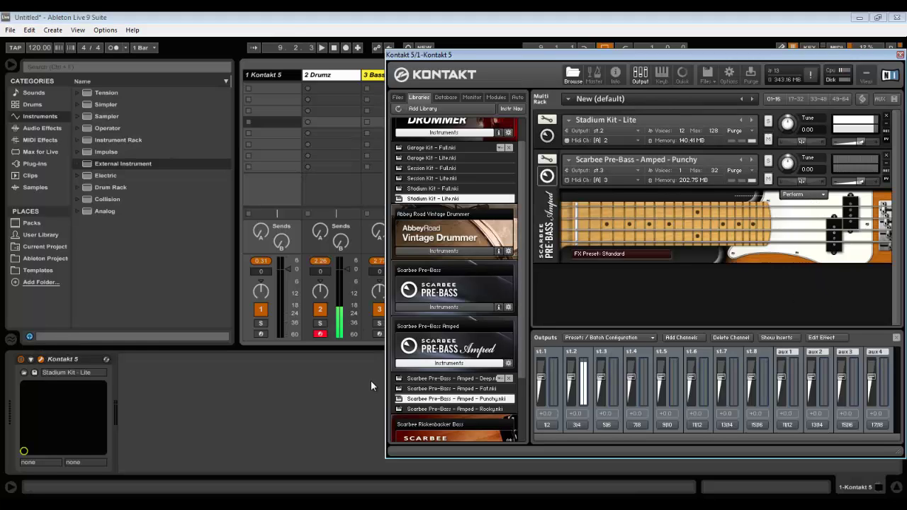
{"action": "left_click", "coordinate": [262, 334]}
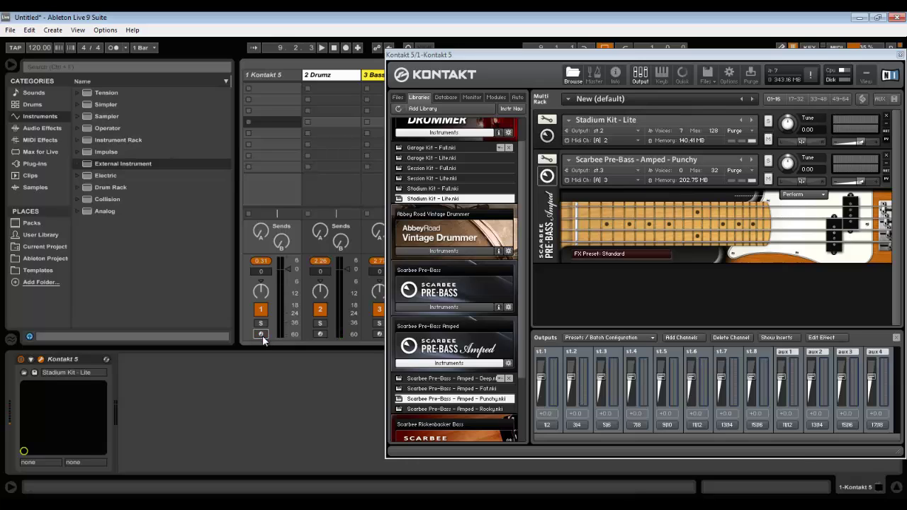
{"action": "left_click", "coordinate": [262, 335]}
{"action": "left_click", "coordinate": [547, 136]}
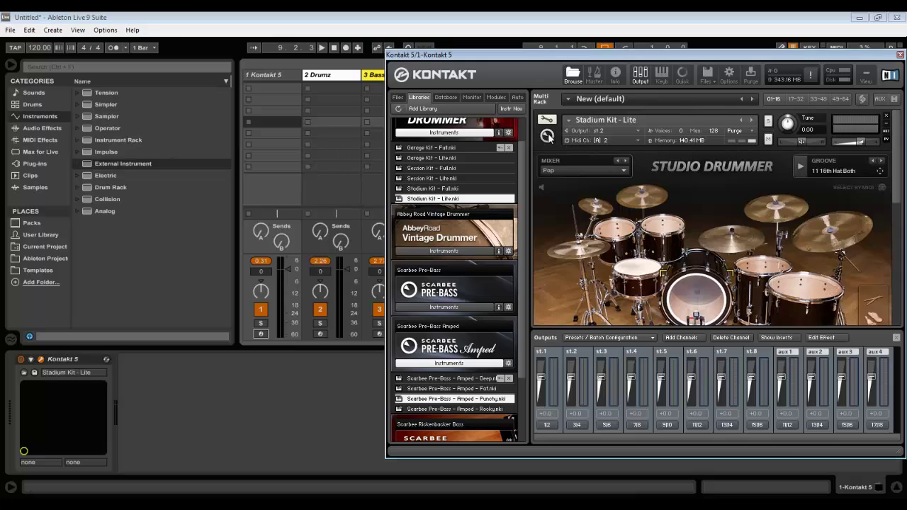
{"action": "left_click_drag", "start_coordinate": [880, 171], "coordinate": [314, 85]}
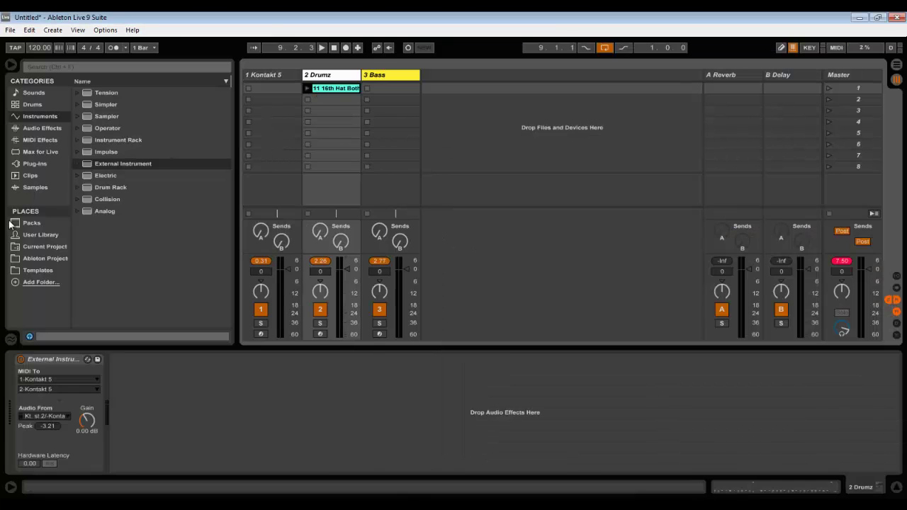
Find BG10.mid with a 'bg' search, put it in the Bass track's first slot, and launch scene 1.
{"action": "left_click", "coordinate": [34, 235]}
{"action": "left_click", "coordinate": [89, 66]}
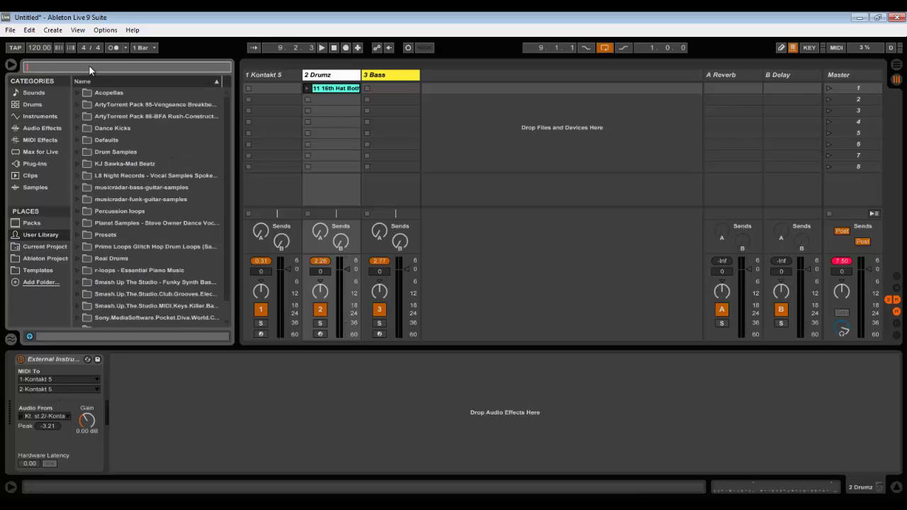
{"action": "type", "text": "bg1"}
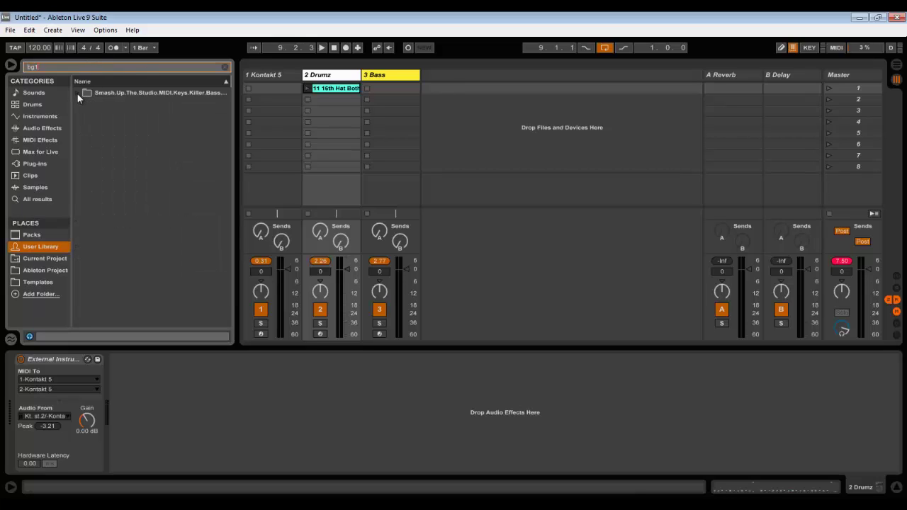
{"action": "left_click", "coordinate": [77, 93]}
{"action": "left_click", "coordinate": [86, 105]}
{"action": "left_click", "coordinate": [92, 116]}
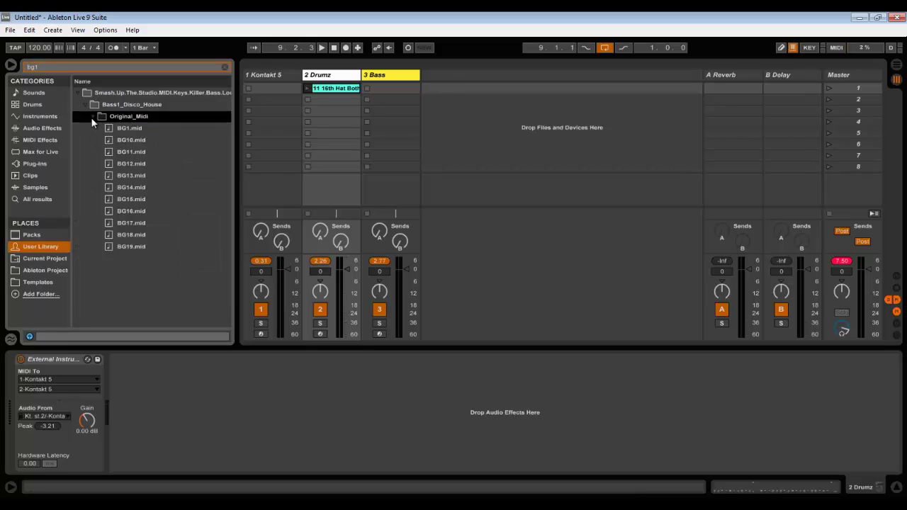
{"action": "left_click_drag", "start_coordinate": [127, 140], "coordinate": [389, 90]}
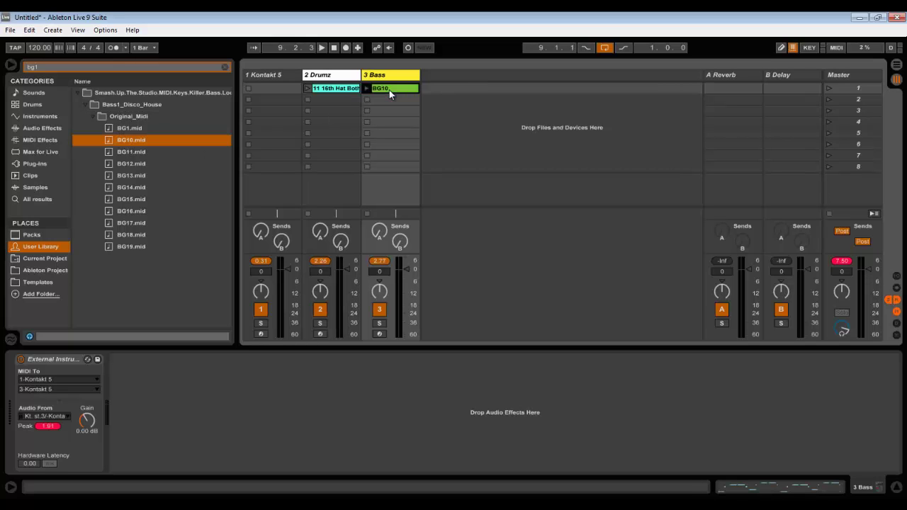
{"action": "left_click", "coordinate": [828, 86]}
Place BG11–BG13.mid into Bass slots 2–4 and select BG16.mid for preview.
{"action": "left_click", "coordinate": [135, 152]}
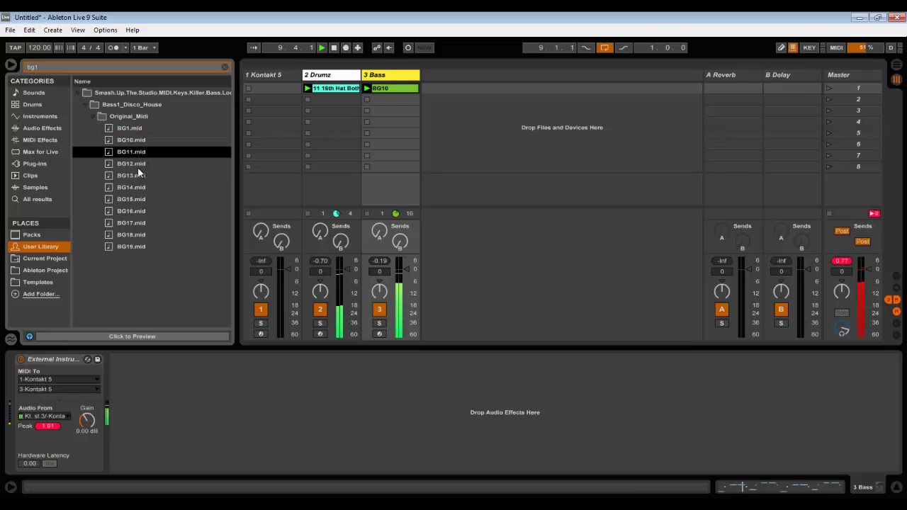
{"action": "left_click", "coordinate": [138, 175], "text": "shift"}
{"action": "left_click_drag", "start_coordinate": [156, 176], "coordinate": [380, 109]}
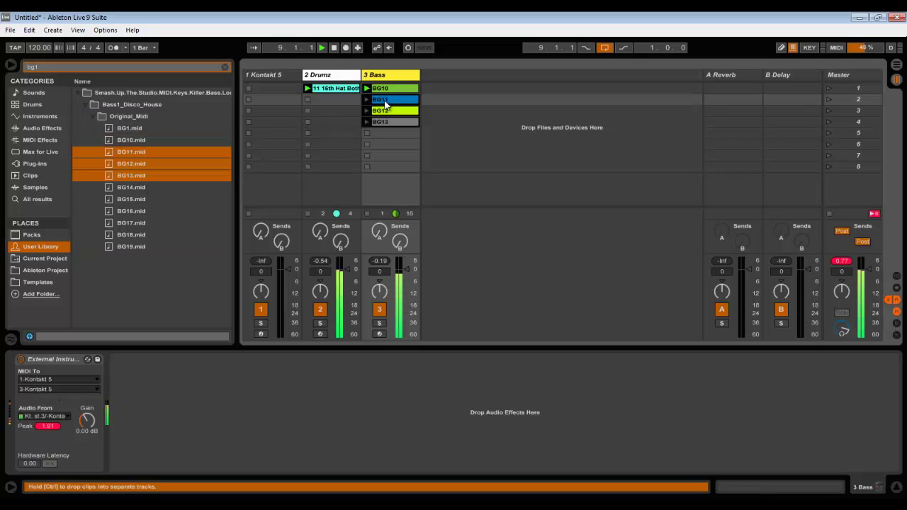
{"action": "left_click", "coordinate": [197, 211]}
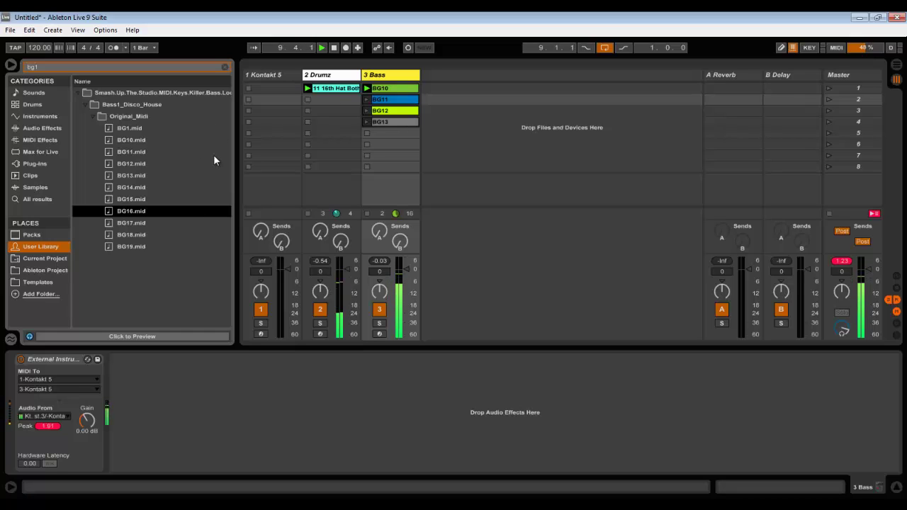
Open the Kontakt 5 instance, hide its output panel, scroll through its instrument rack, then close it.
{"action": "left_click", "coordinate": [276, 75]}
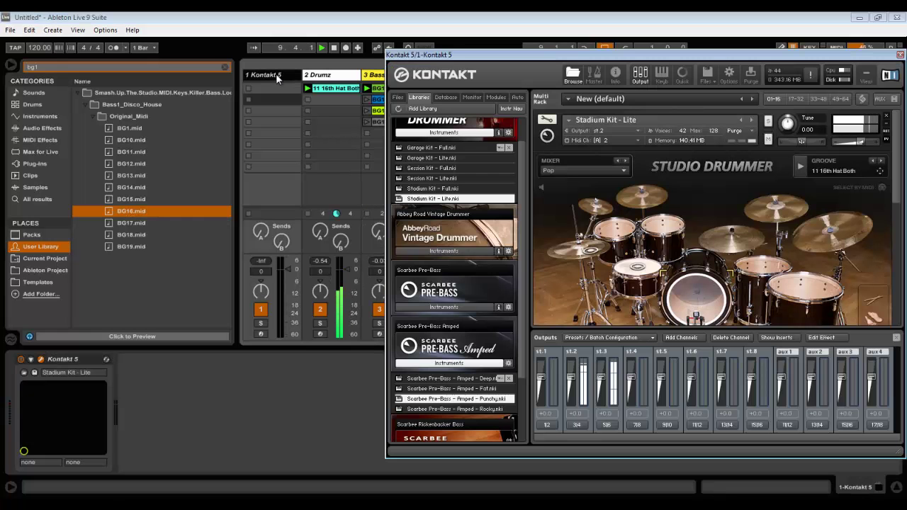
{"action": "left_click", "coordinate": [641, 75]}
{"action": "scroll", "coordinate": [680, 317], "scroll_direction": "down", "scroll_amount": 3}
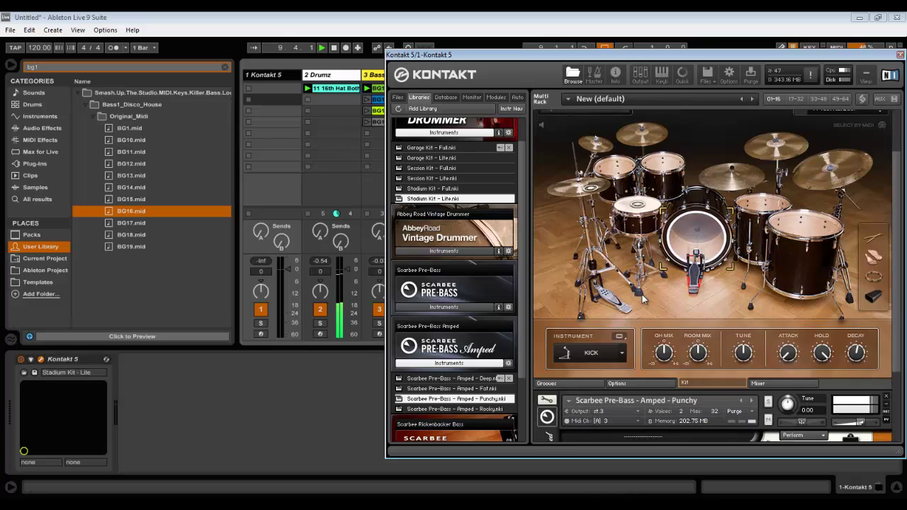
{"action": "scroll", "coordinate": [681, 316], "scroll_direction": "up", "scroll_amount": 1}
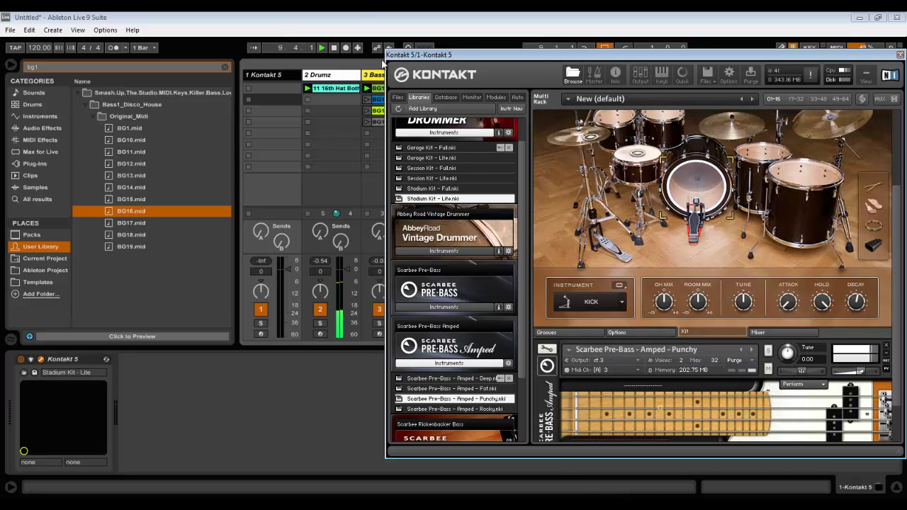
{"action": "left_click", "coordinate": [358, 22]}
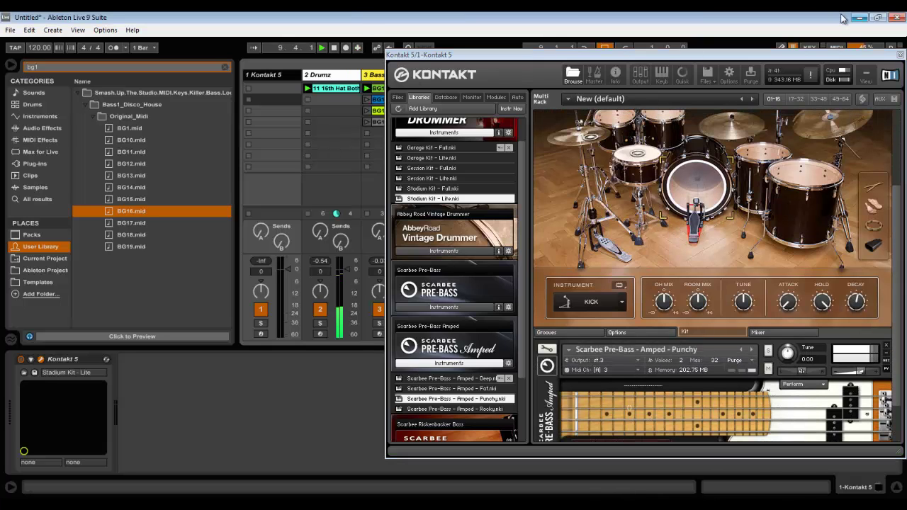
{"action": "left_click", "coordinate": [900, 55]}
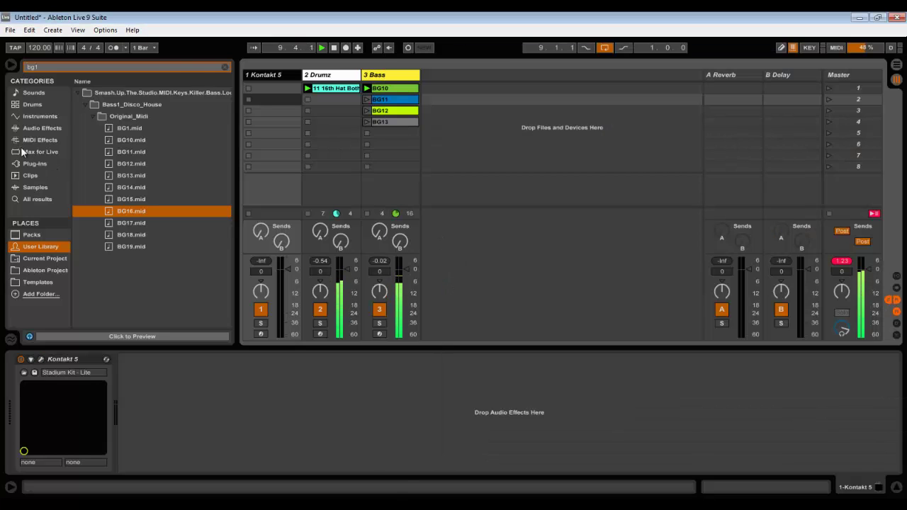
Add EQ Eight after Kontakt 5 on track 1 and boost band 2 by 13.5 dB near 220 Hz.
{"action": "left_click", "coordinate": [33, 126]}
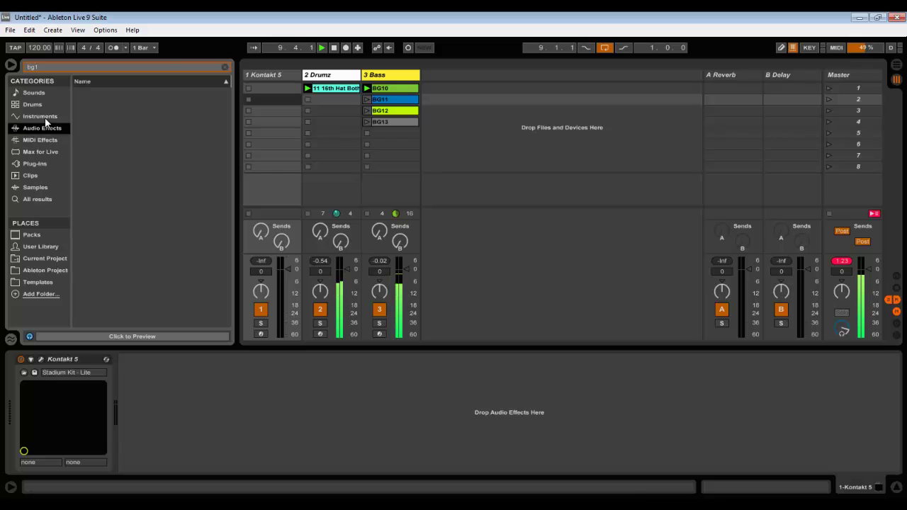
{"action": "left_click", "coordinate": [224, 67]}
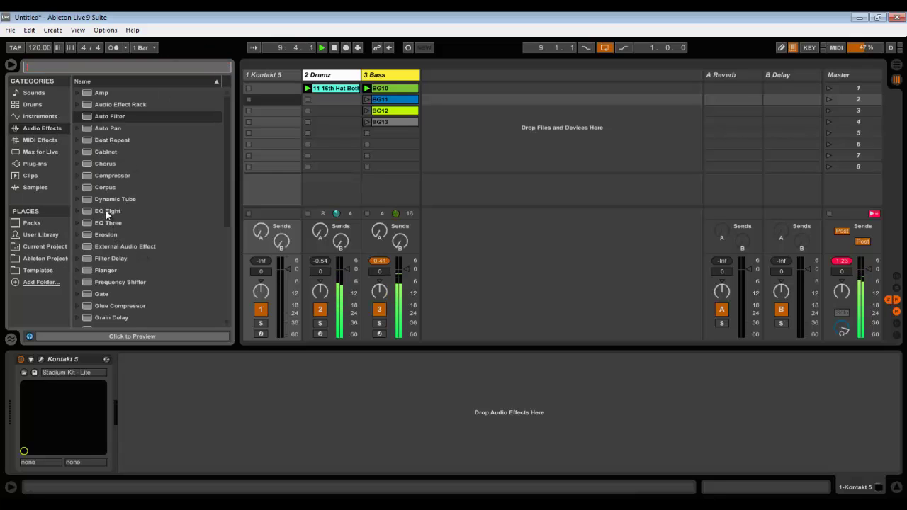
{"action": "left_click_drag", "start_coordinate": [106, 211], "coordinate": [193, 411]}
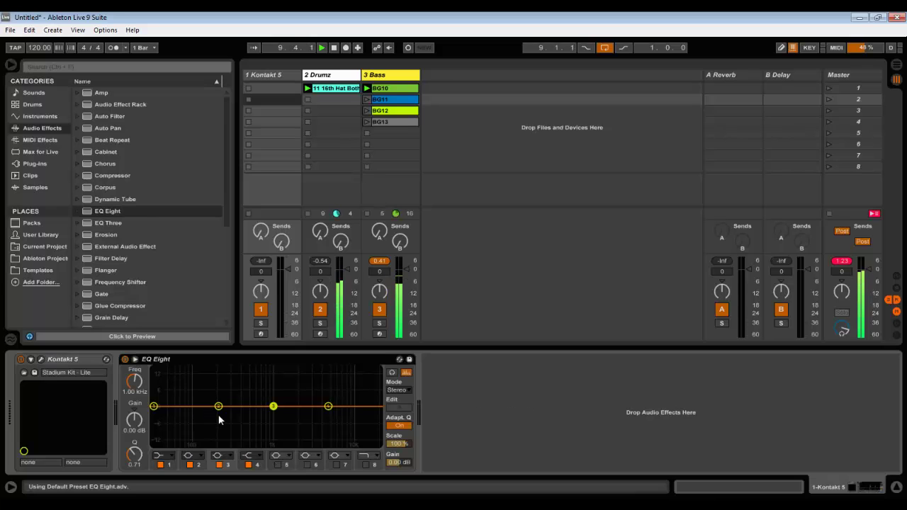
{"action": "left_click_drag", "start_coordinate": [219, 407], "coordinate": [222, 373]}
Add EQ Eight to the Bass track and set band 2 to a 9.30 dB cut at 440 Hz.
{"action": "left_click", "coordinate": [386, 76]}
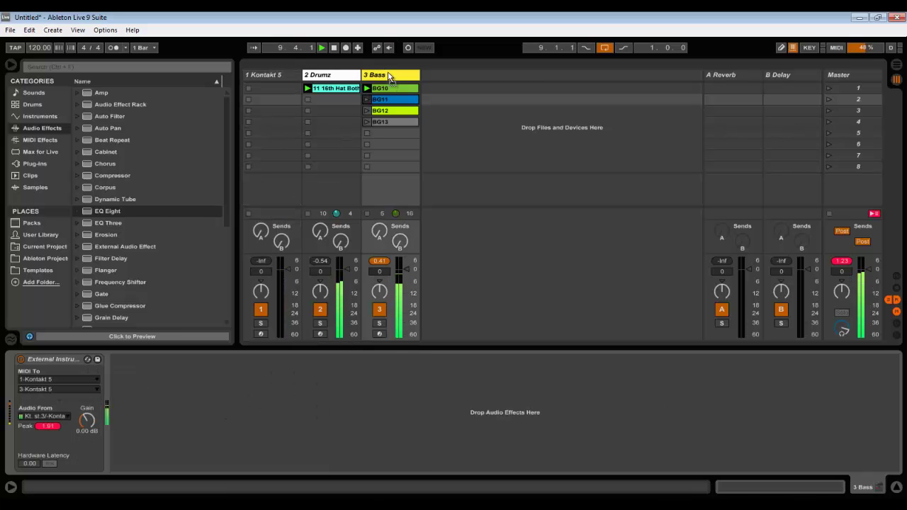
{"action": "double_click", "coordinate": [108, 211]}
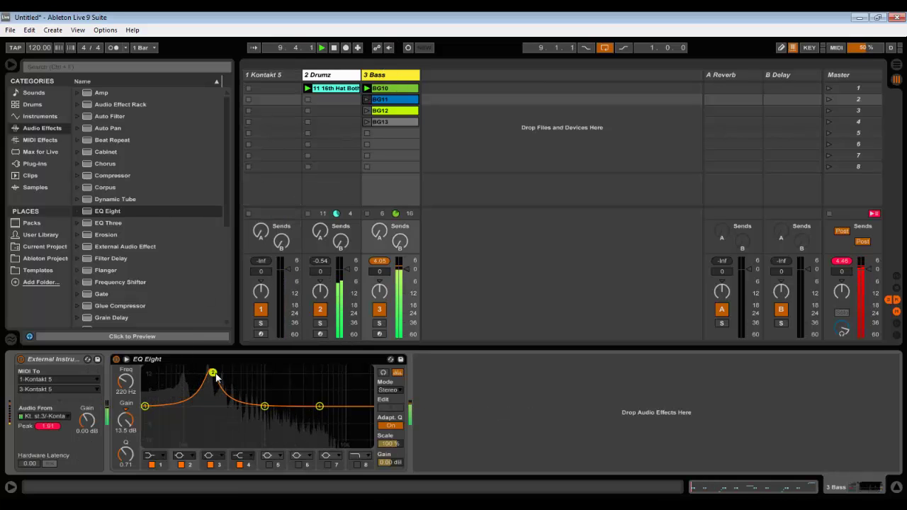
{"action": "left_click_drag", "start_coordinate": [209, 415], "coordinate": [237, 430]}
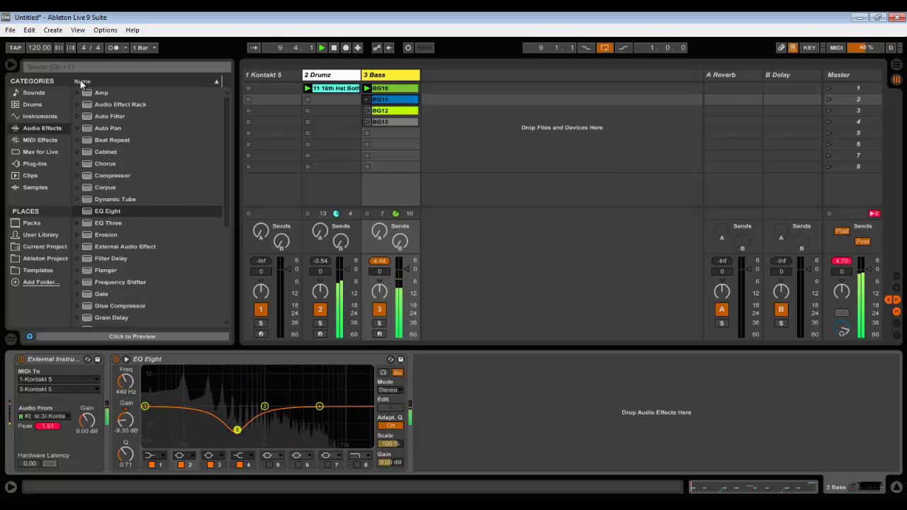
{"action": "left_click", "coordinate": [84, 175]}
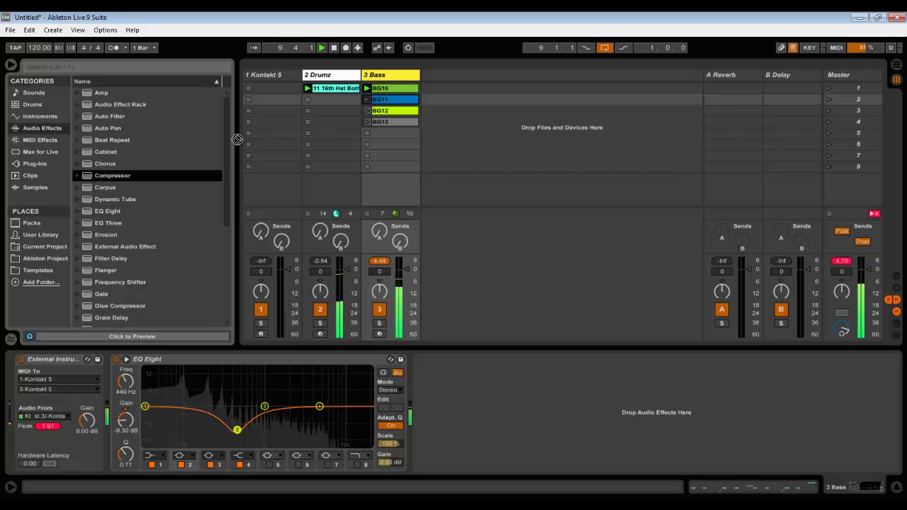
Load a Compressor on the Drumz track and set its threshold to -2.81 dB at a 2.00:1 ratio.
{"action": "left_click", "coordinate": [333, 75]}
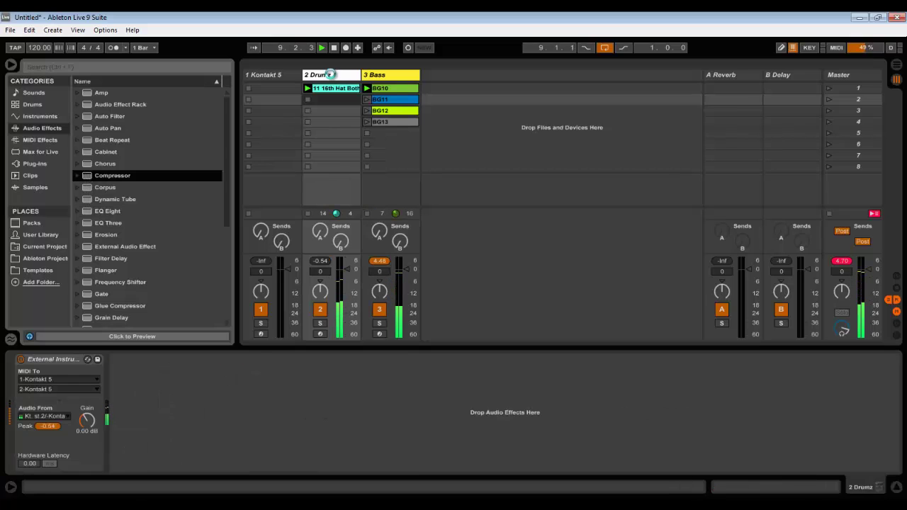
{"action": "key", "text": "Return"}
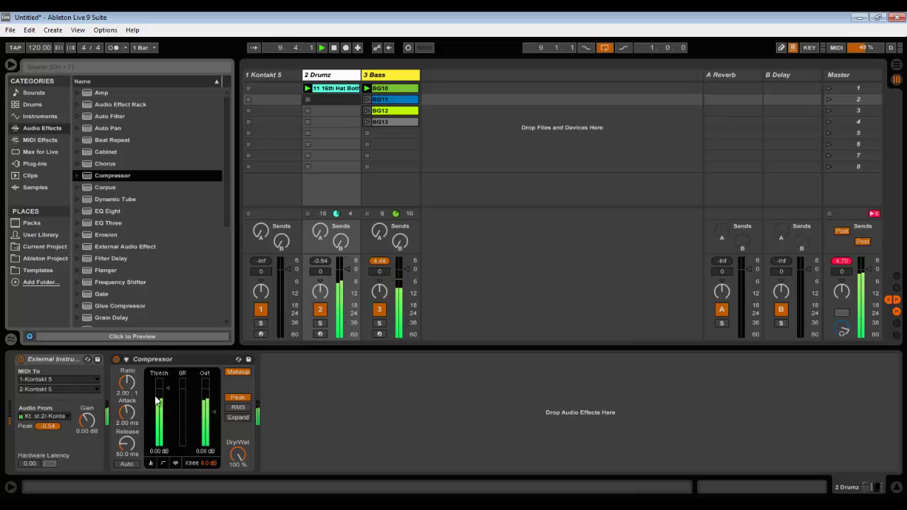
{"action": "left_click_drag", "start_coordinate": [164, 385], "coordinate": [164, 418]}
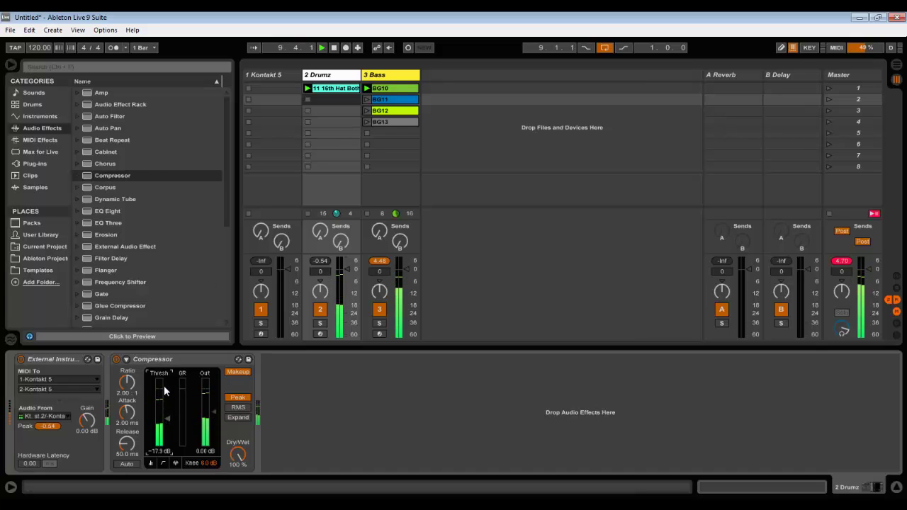
{"action": "left_click_drag", "start_coordinate": [163, 385], "coordinate": [163, 358]}
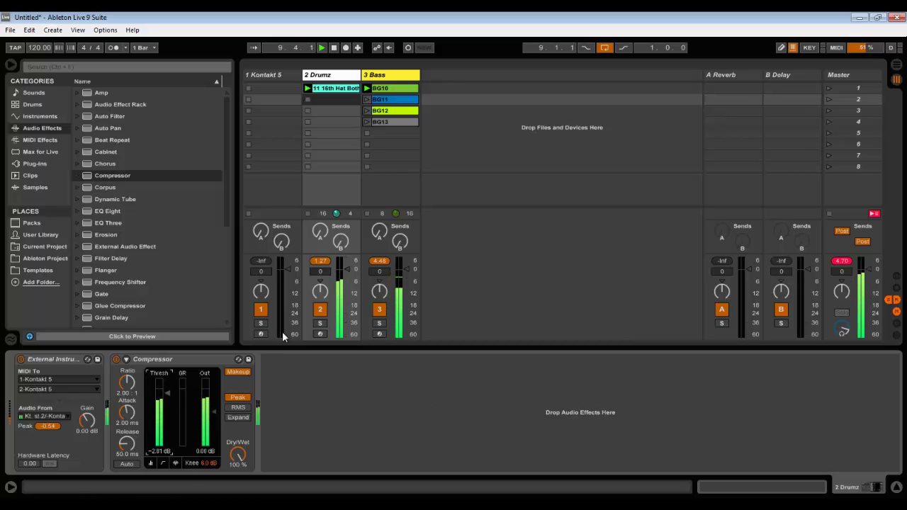